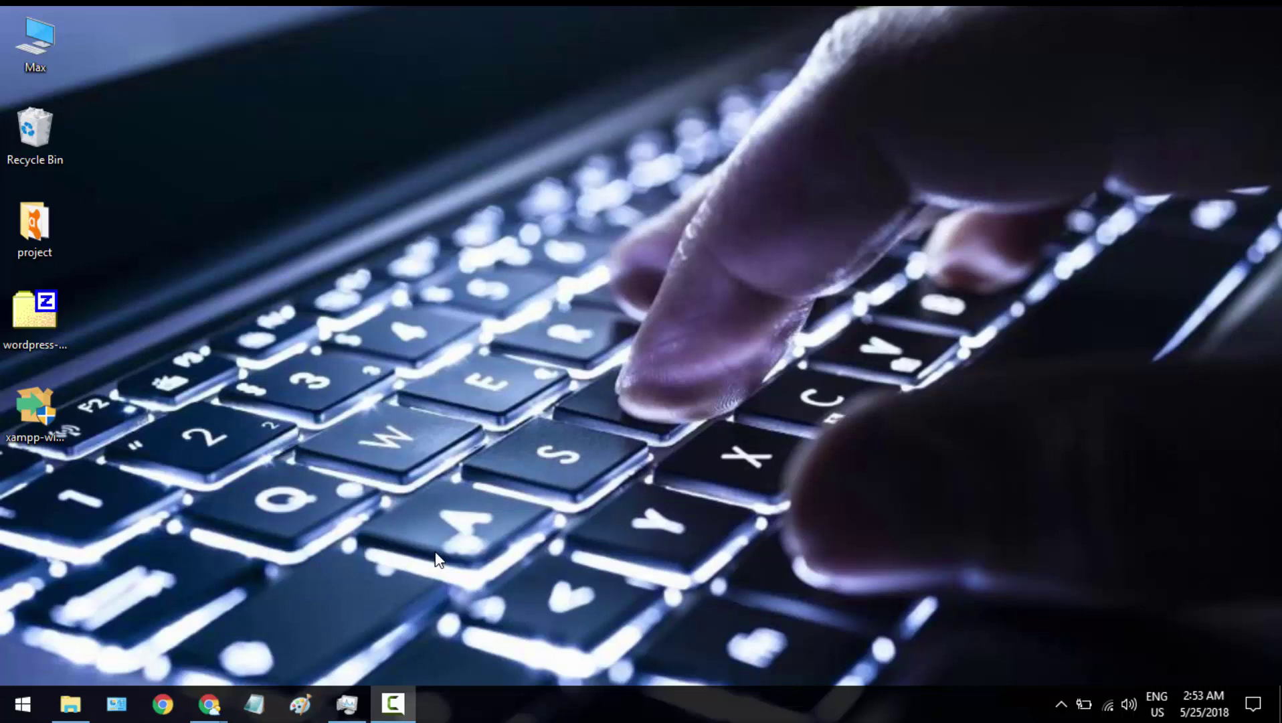
Check the WordPress and XAMPP download pages in the browser, then minimize it
mouse_move(208, 702)
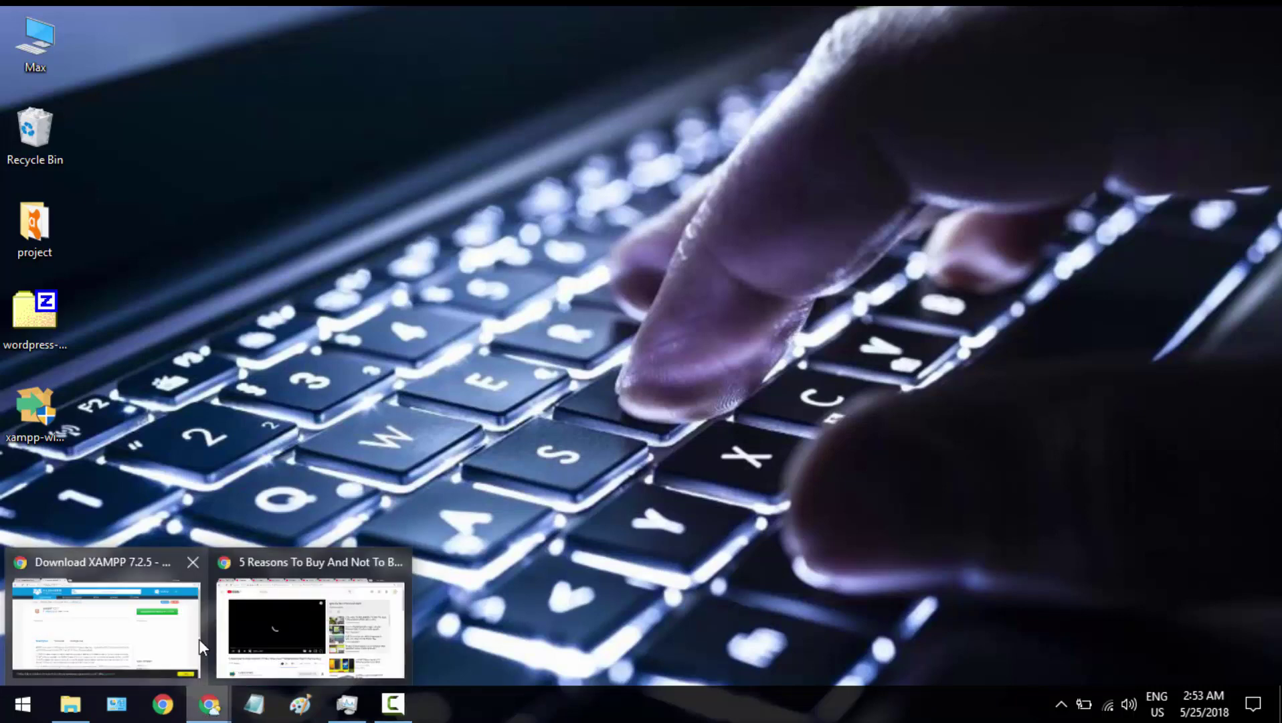
click(194, 632)
click(162, 11)
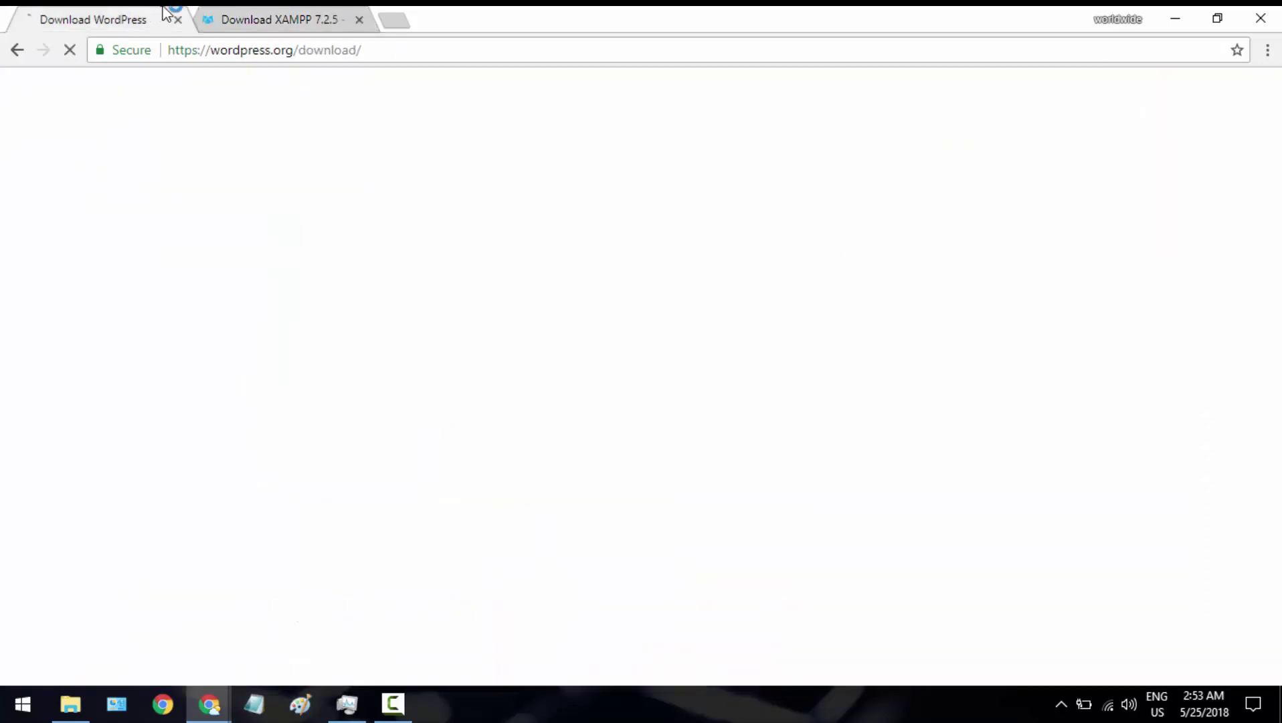
click(299, 16)
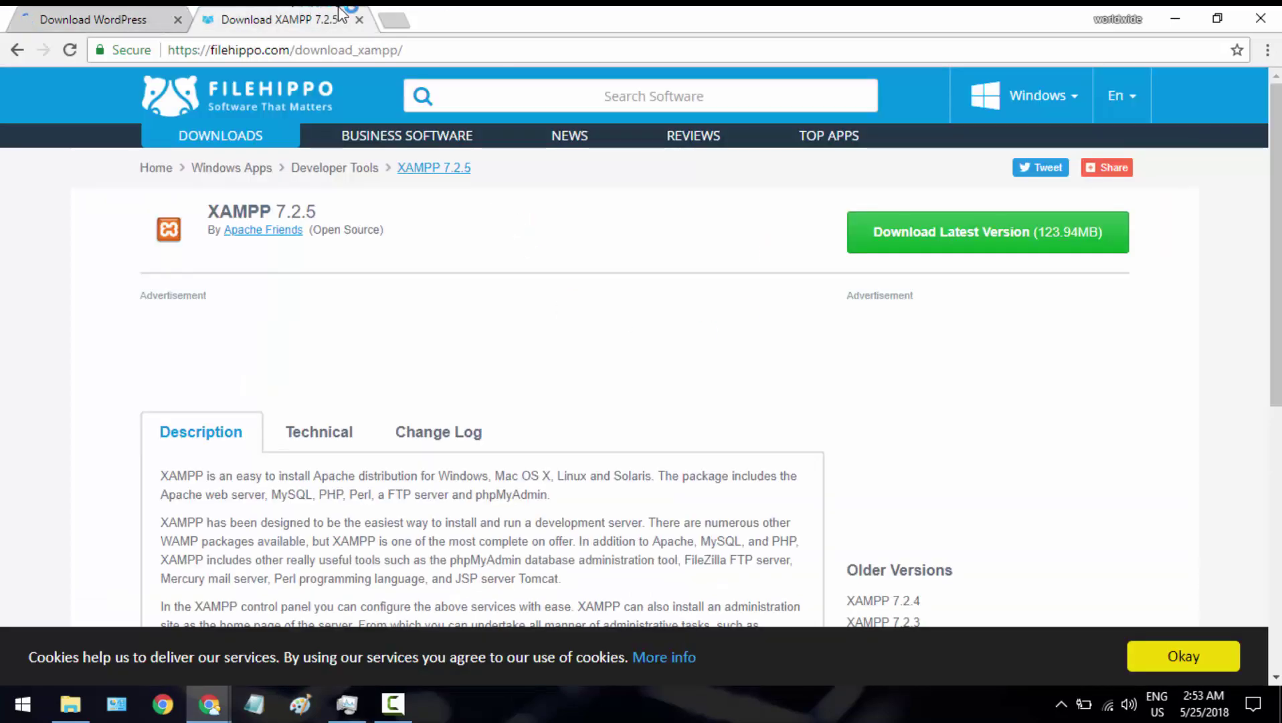
click(1170, 14)
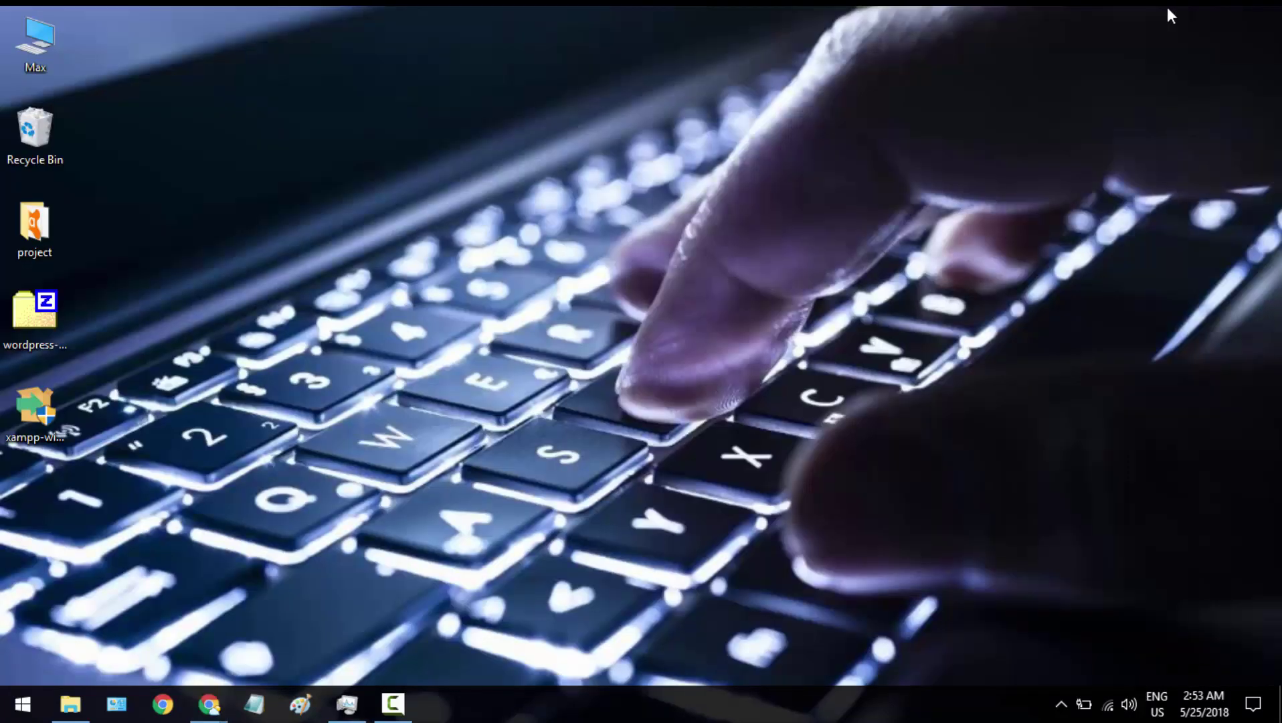
Launch the XAMPP installer, accepting the antivirus notice and the warning
click(31, 406)
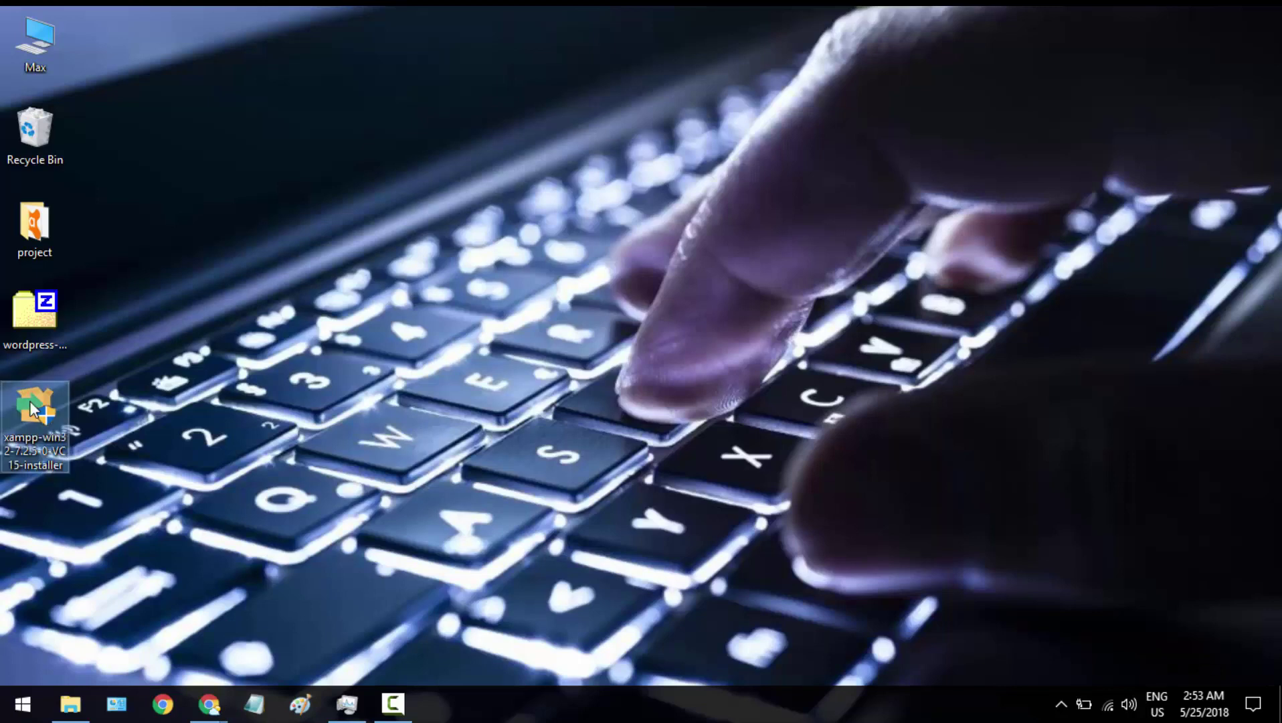
double_click(31, 407)
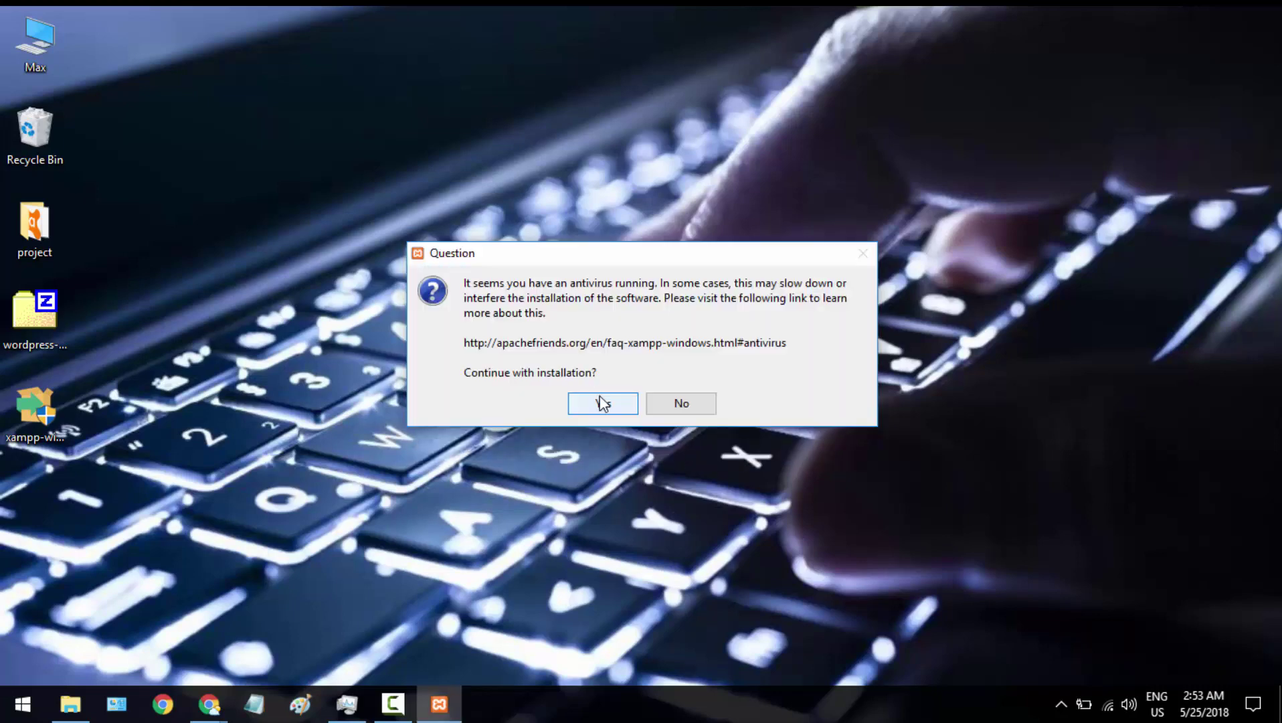
click(600, 399)
click(629, 379)
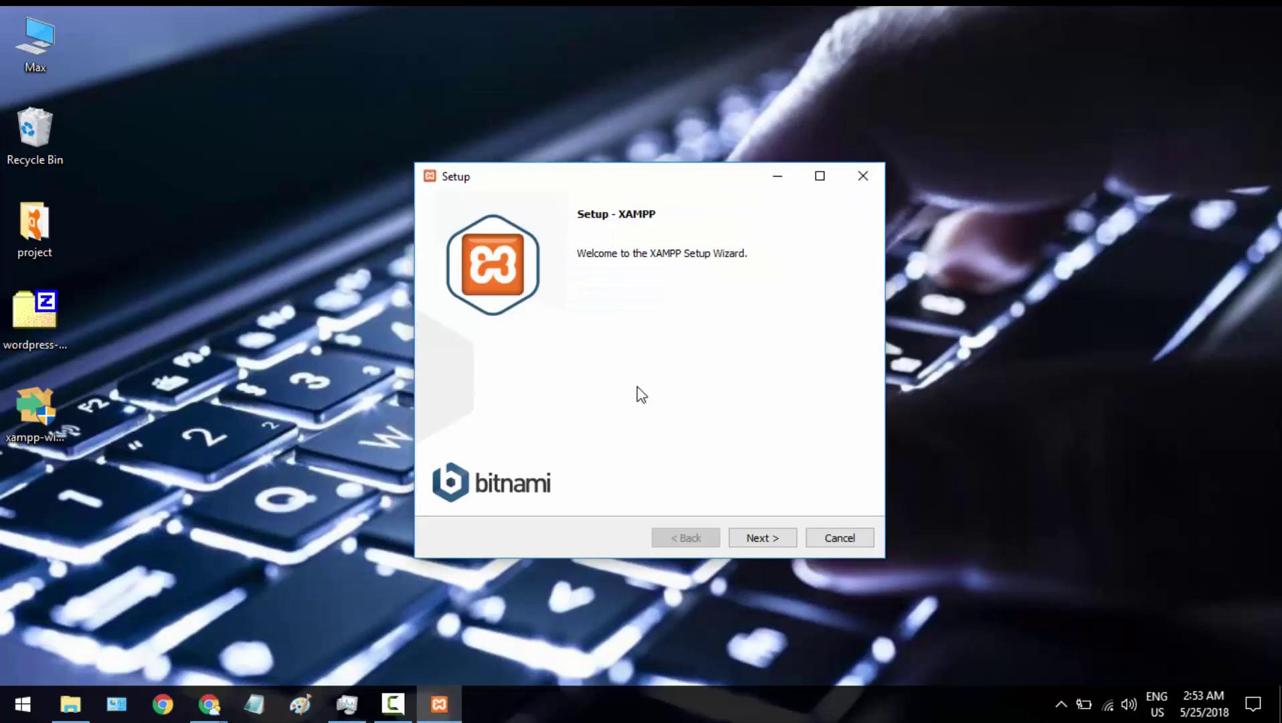
Go through the setup wizard with all default components and C:\xampp as the folder
click(760, 537)
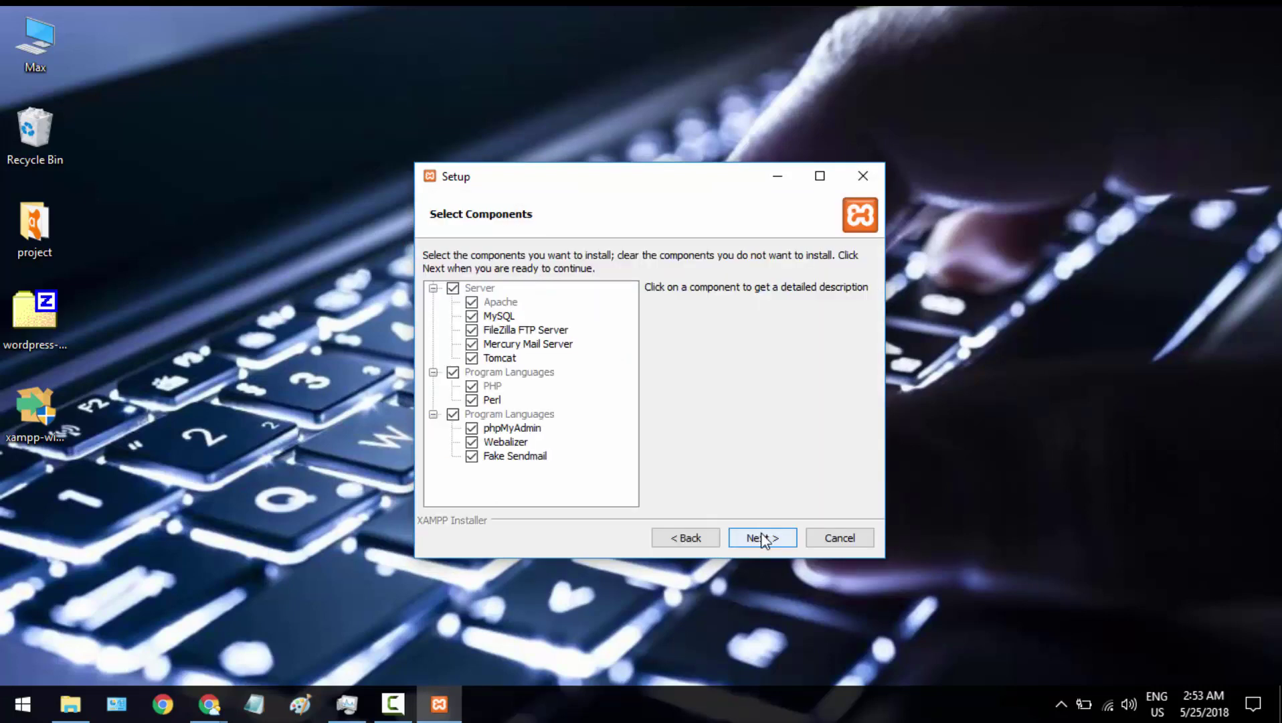
click(763, 538)
click(763, 538)
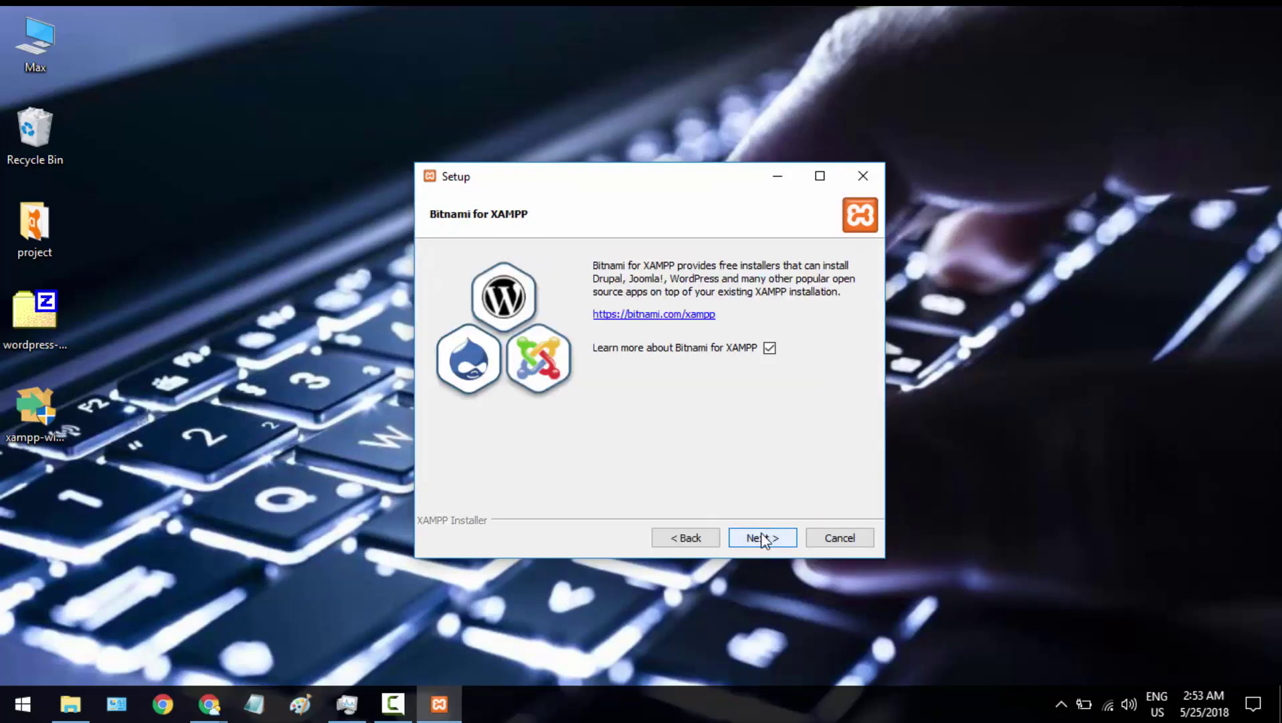
click(763, 538)
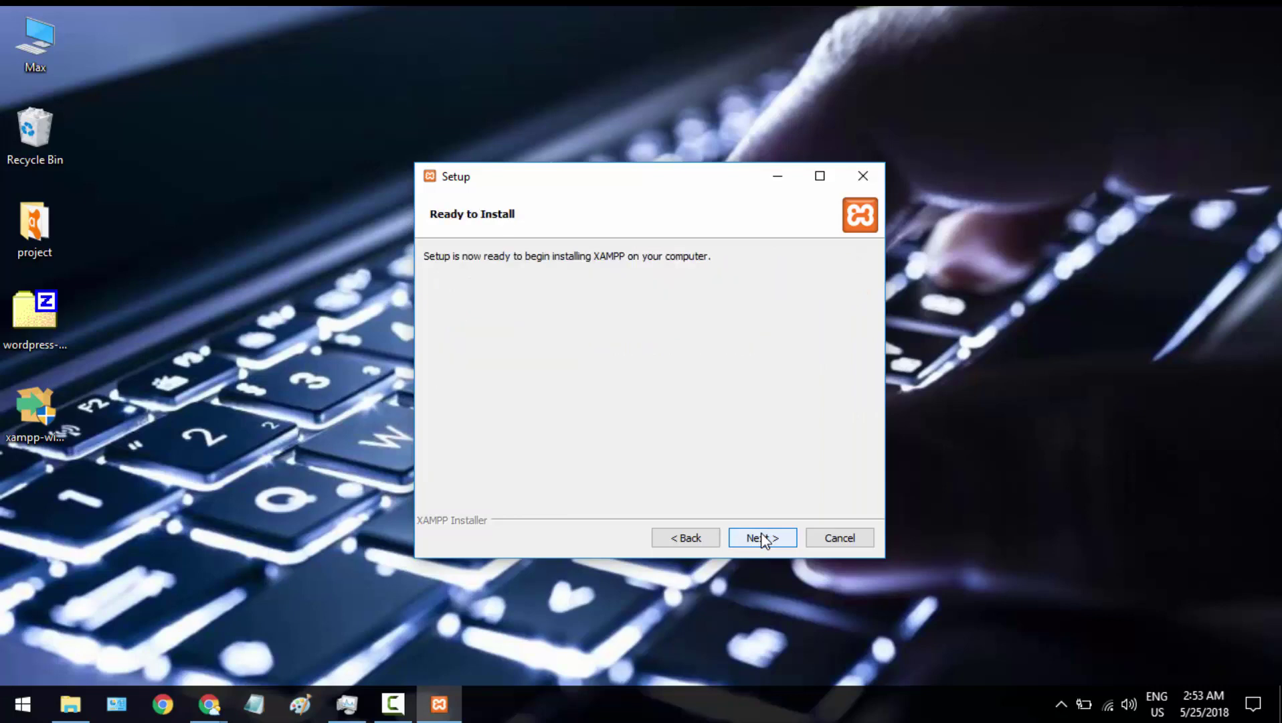
click(763, 538)
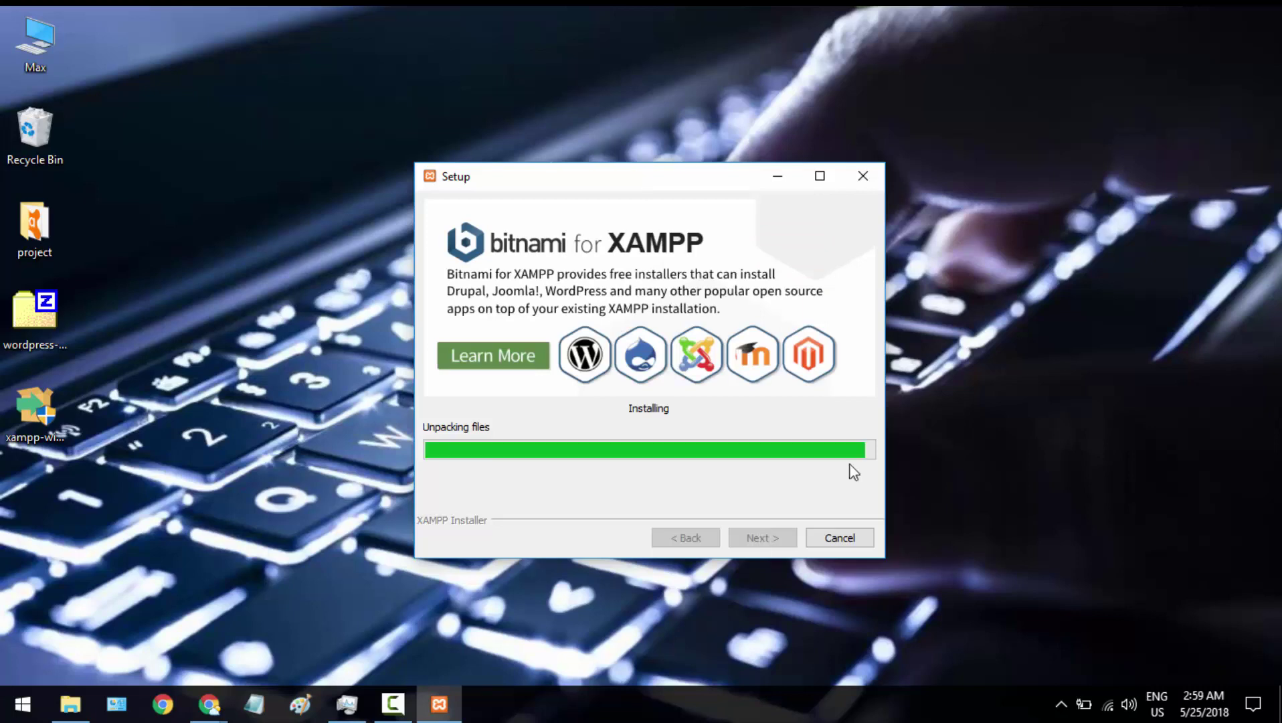
click(51, 312)
Extract wordpress-4.9.6.zip with 7-Zip's Extract files and move the progress window aside
right_click(51, 312)
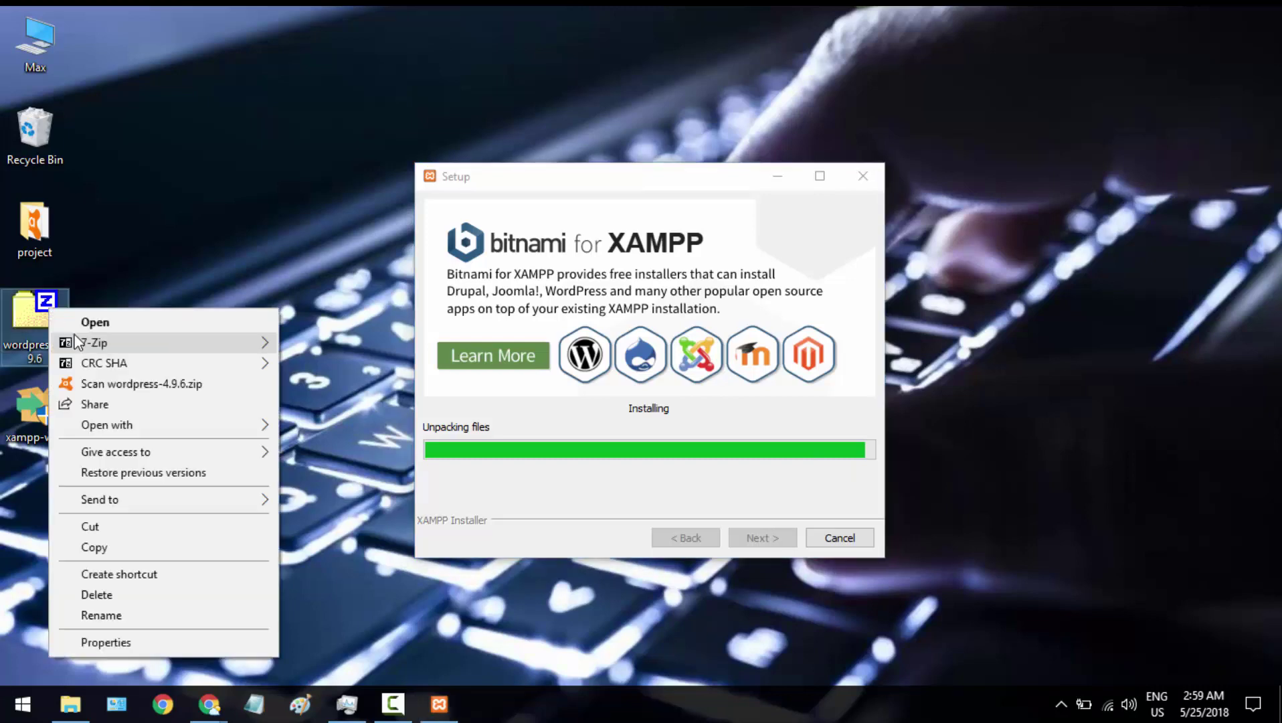
mouse_move(183, 338)
click(332, 384)
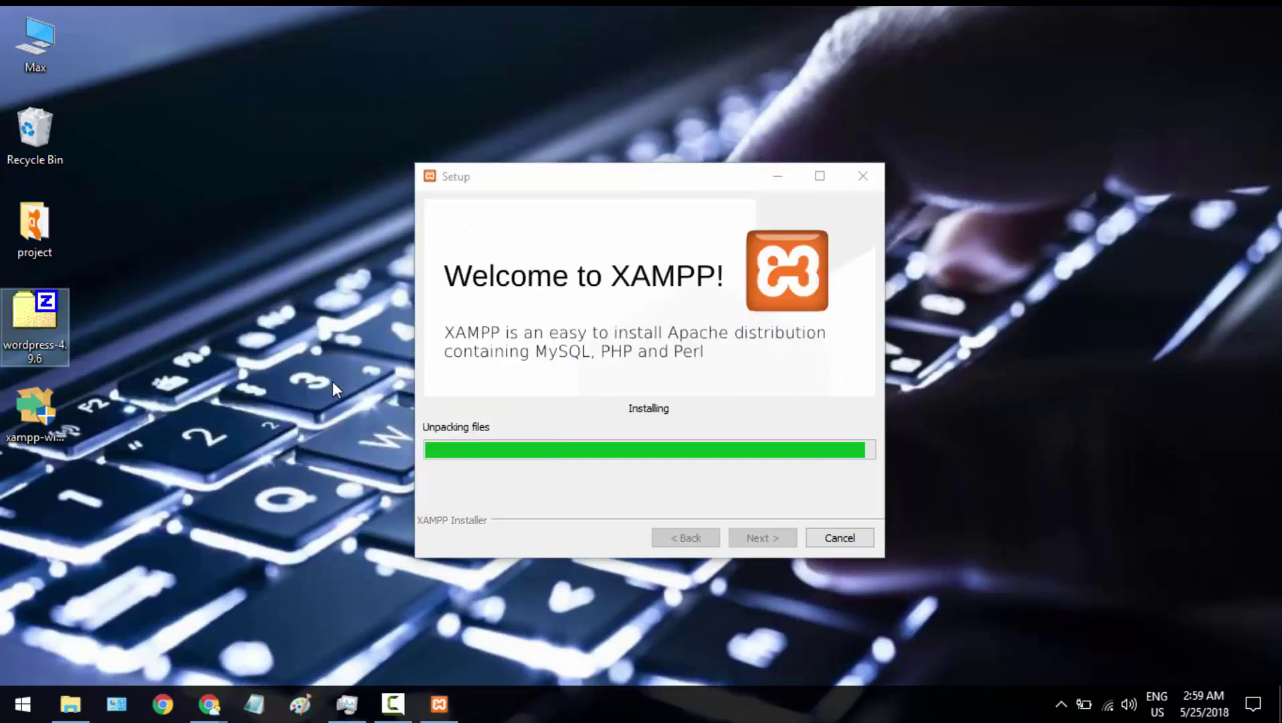
key(Return)
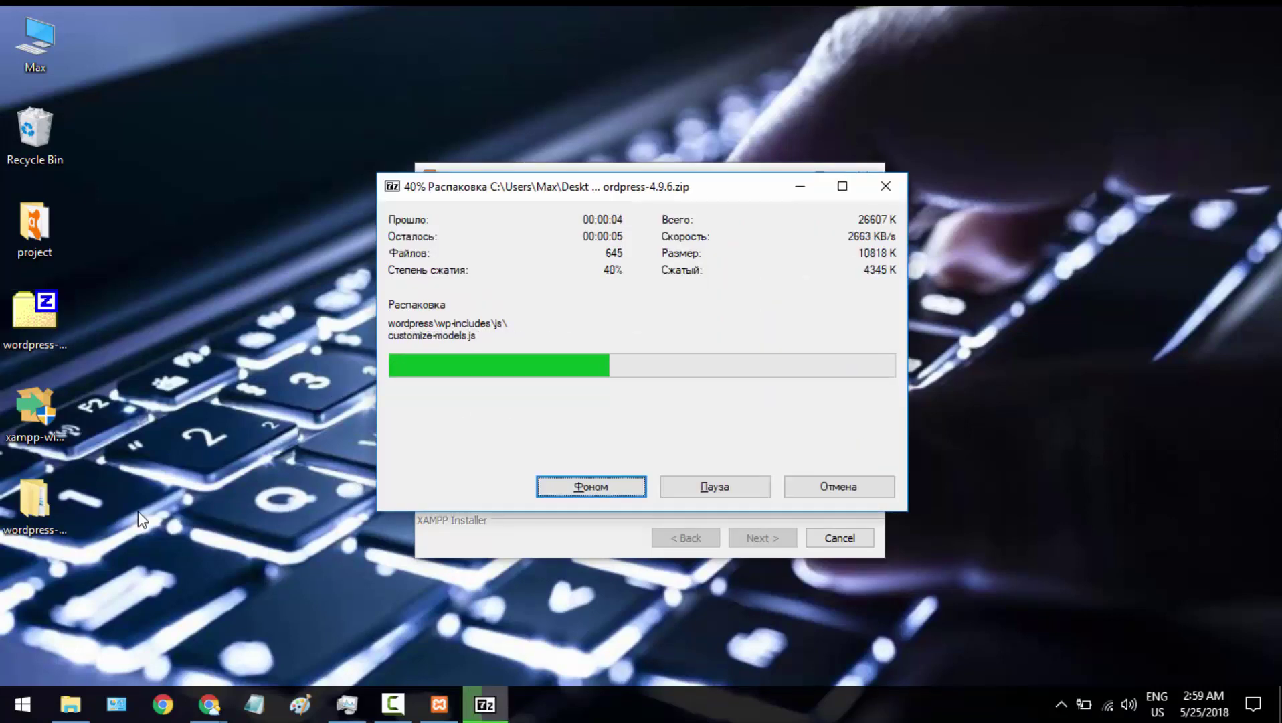
drag(602, 186, 331, 253)
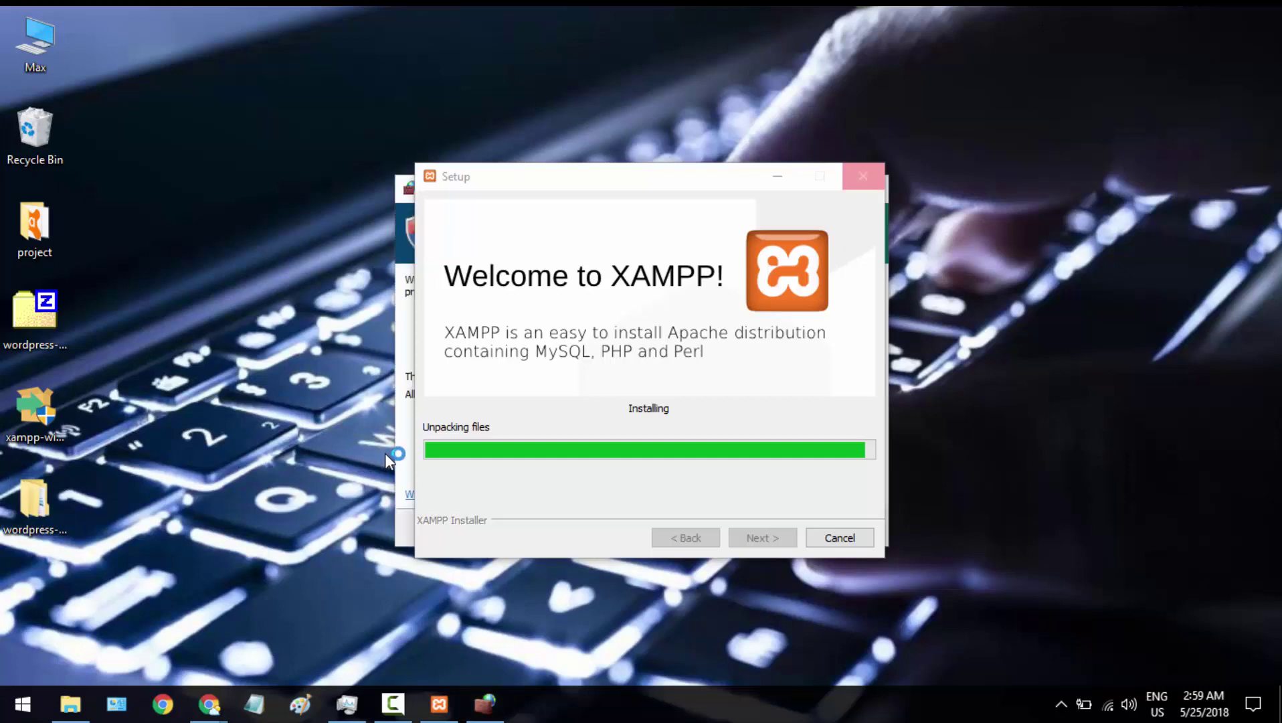
Allow Apache HTTP Server access on private networks in the firewall alert
click(404, 458)
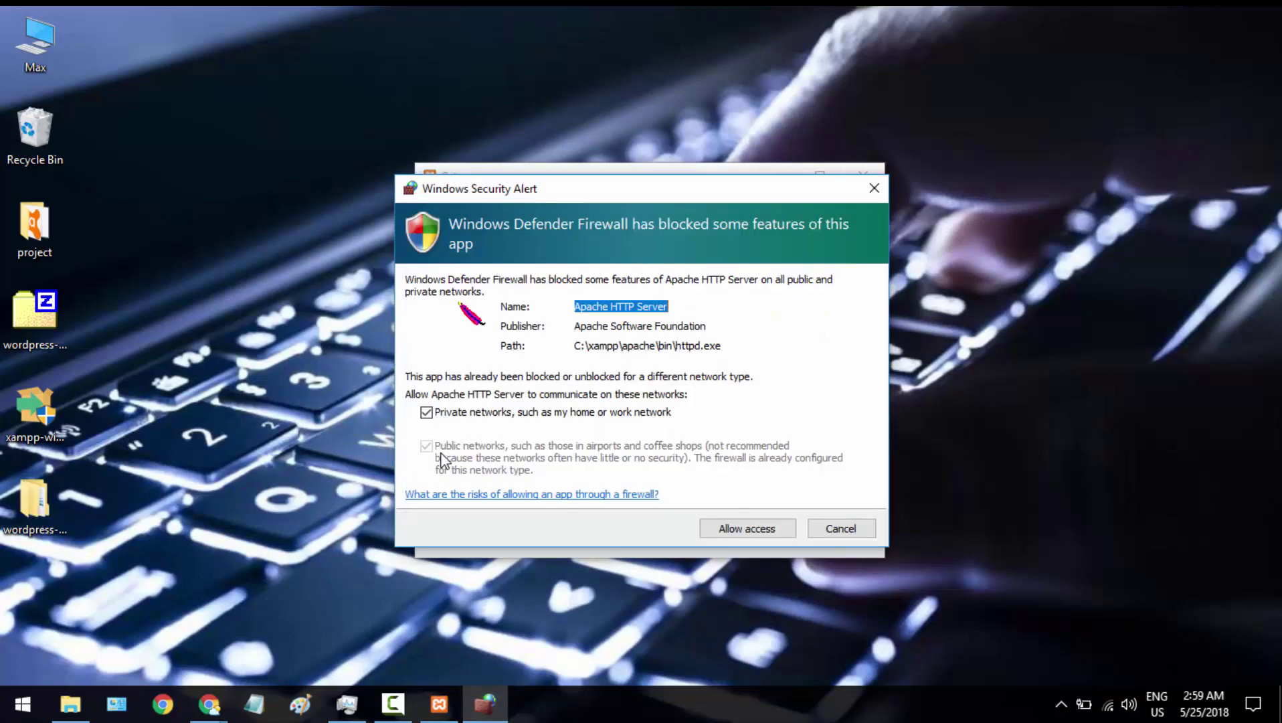
click(750, 522)
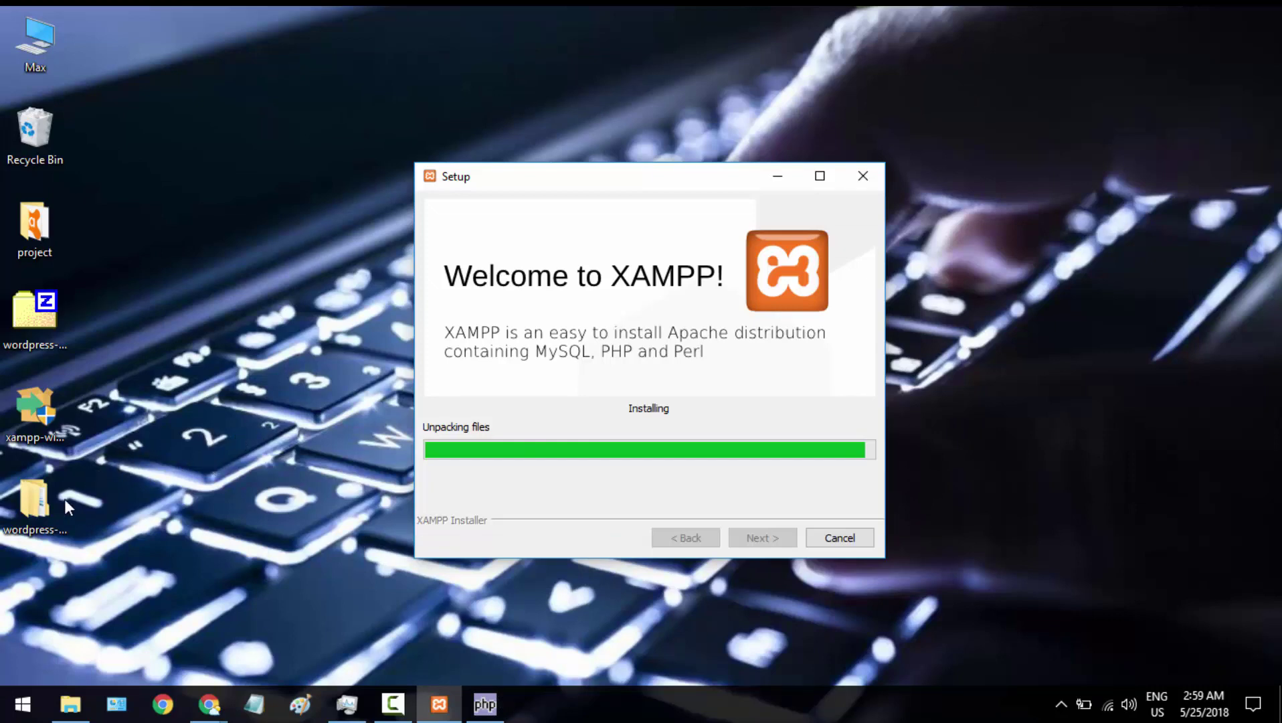
Copy the extracted wordpress folder and browse to C:\xampp\htdocs
double_click(23, 512)
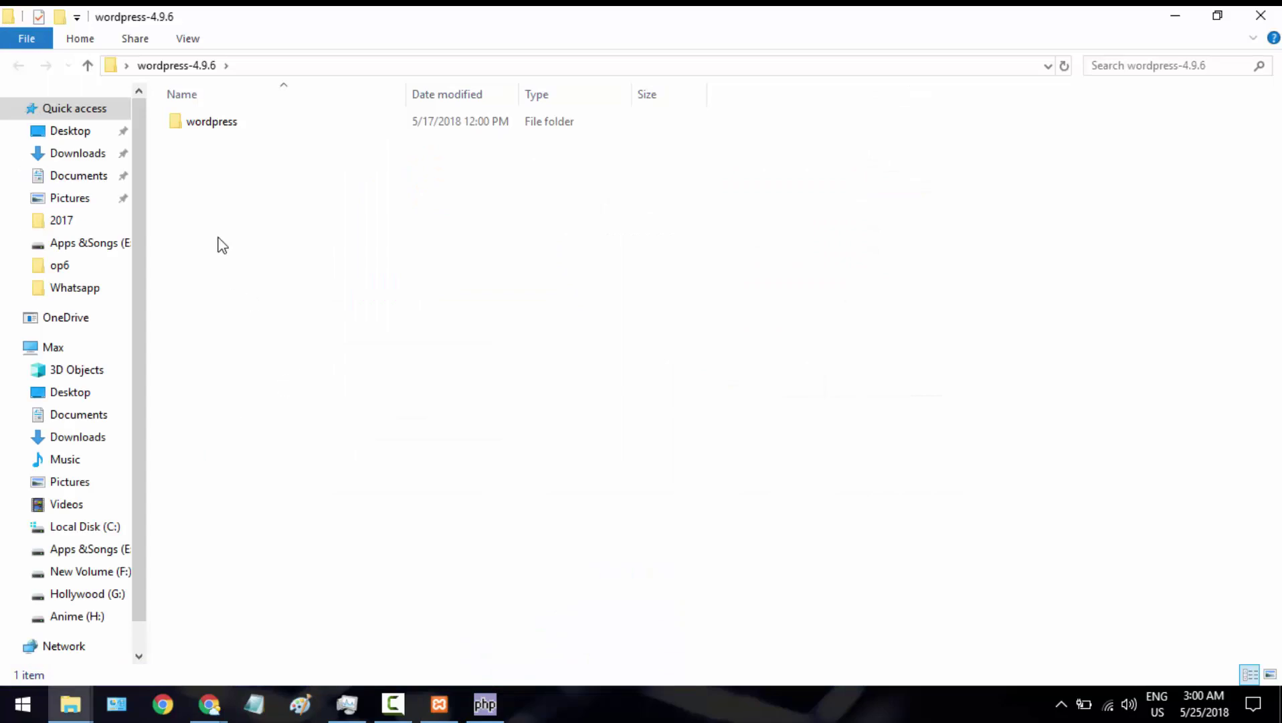
click(215, 124)
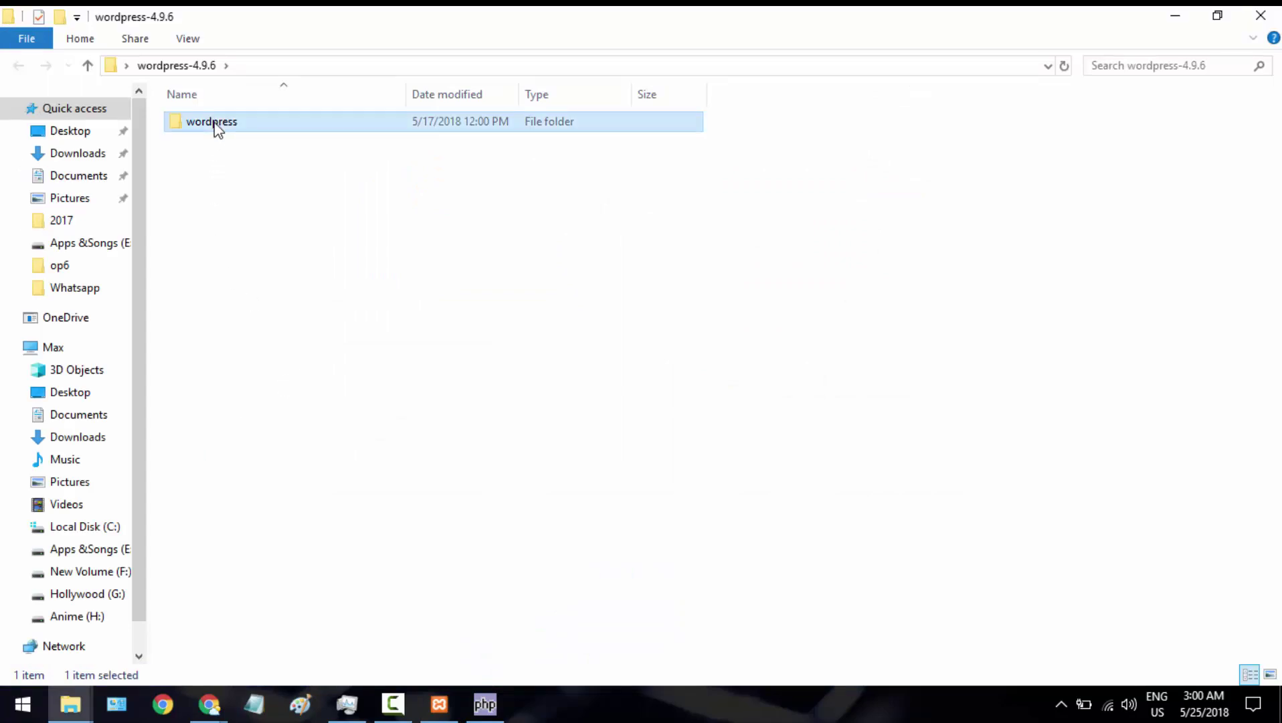
right_click(215, 128)
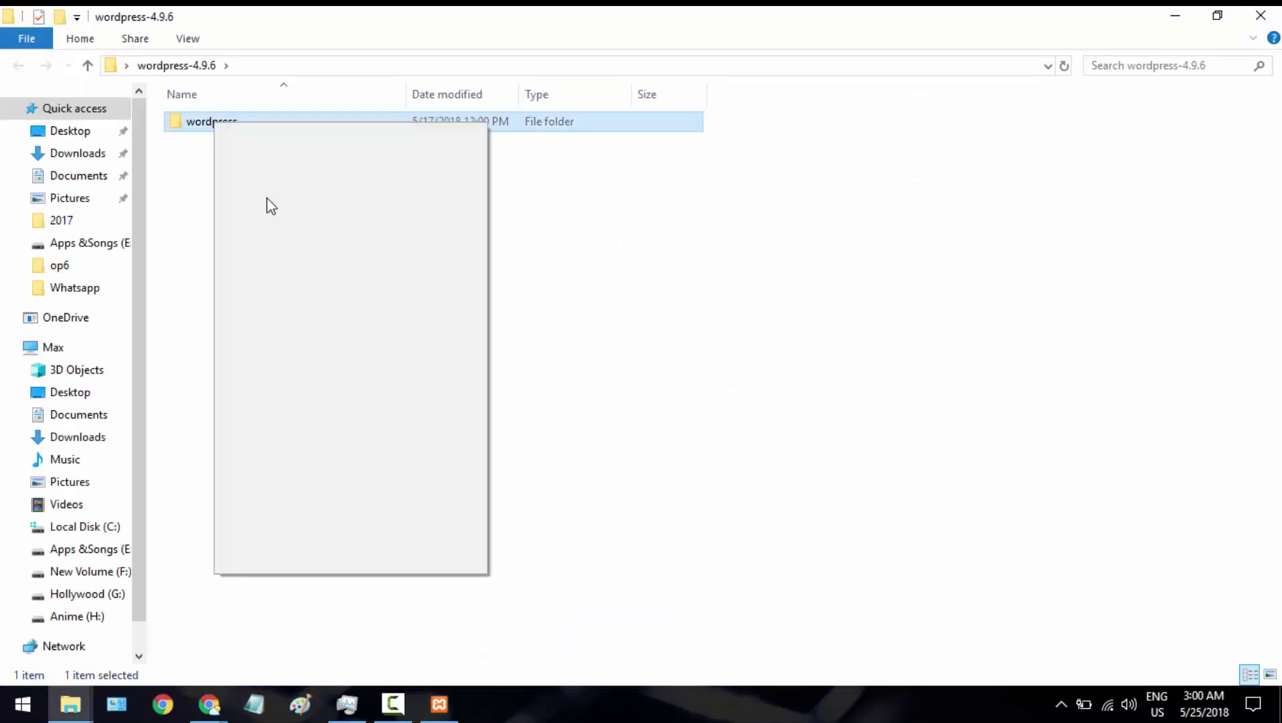
click(306, 444)
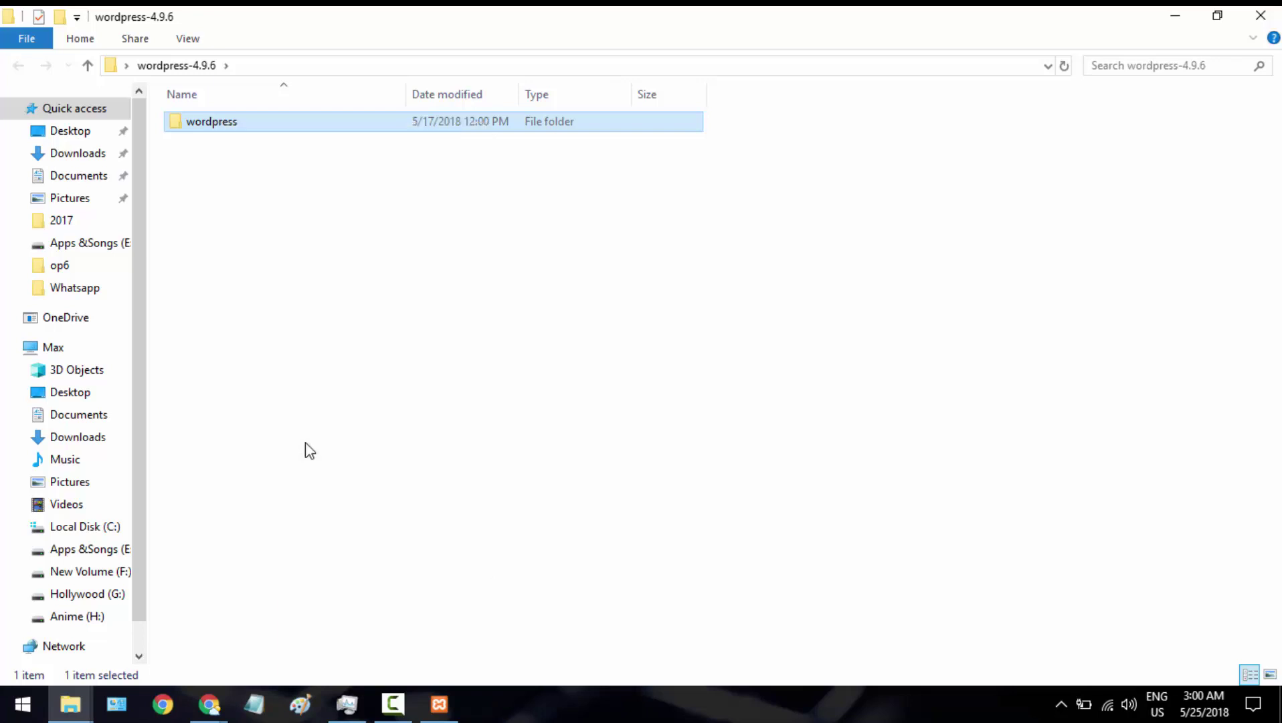
mouse_move(91, 708)
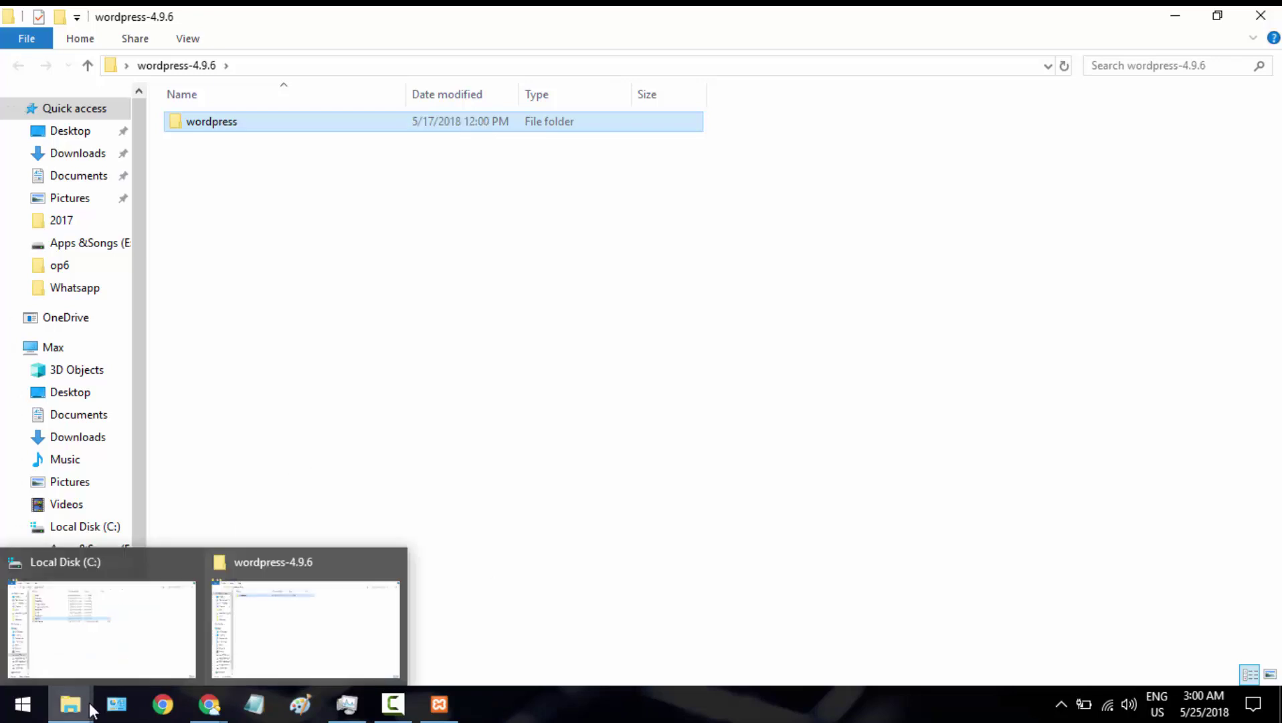
click(132, 631)
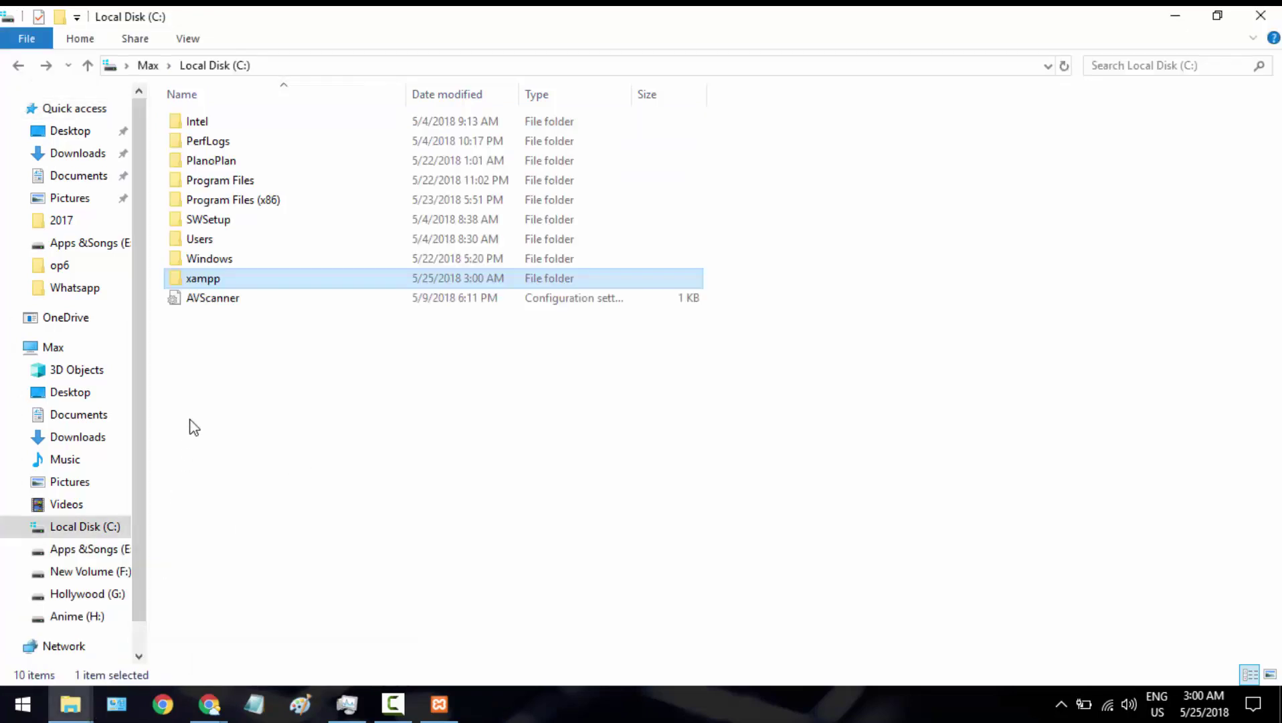
double_click(210, 281)
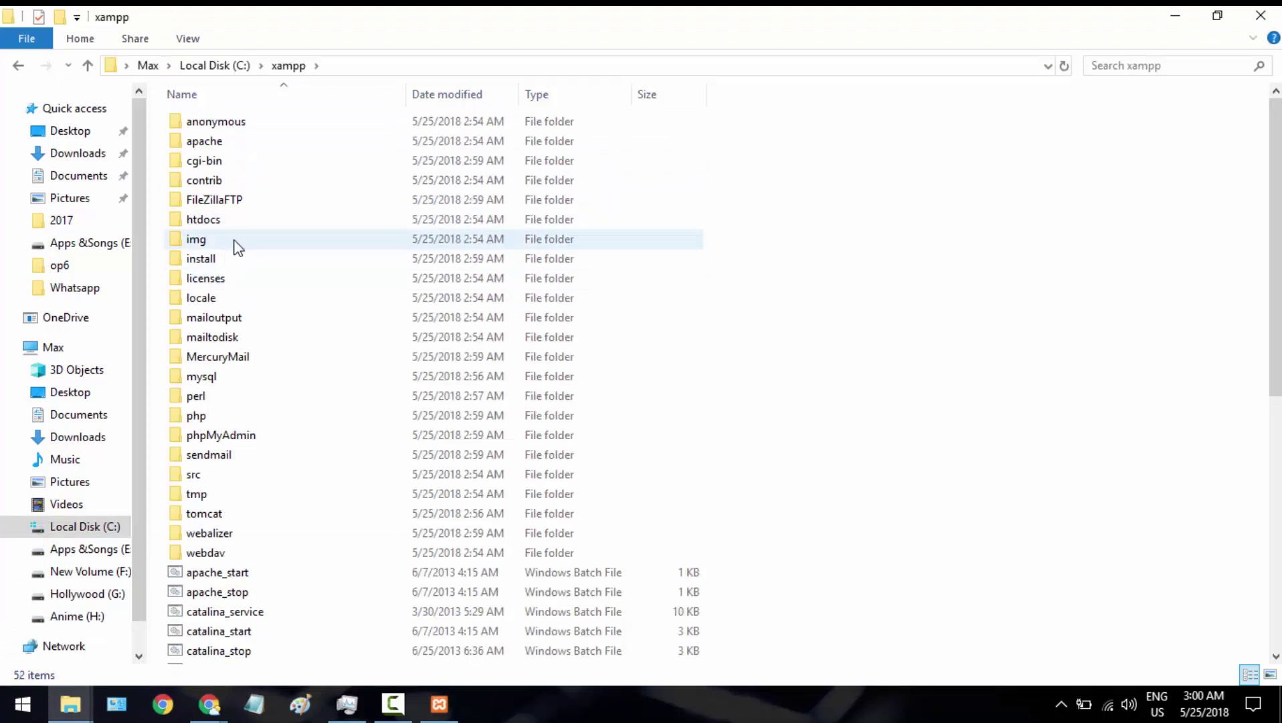
double_click(229, 221)
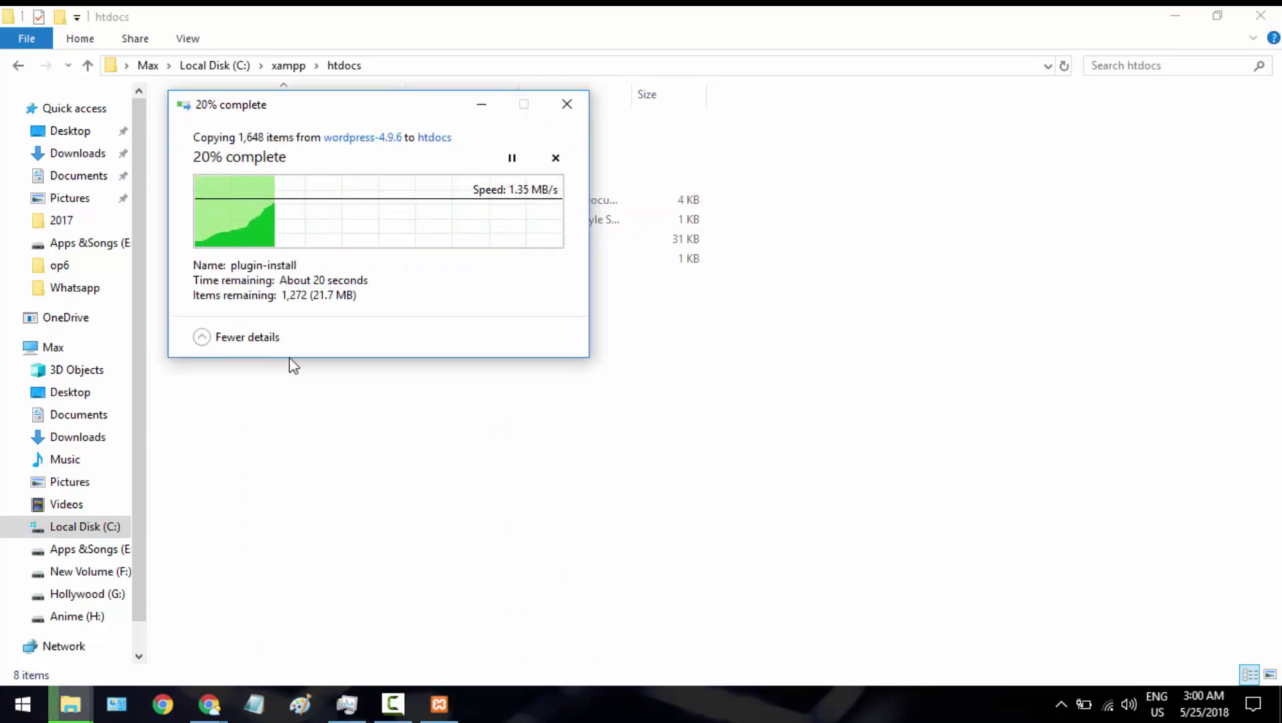
In htdocs\wordpress, choose Open with for wp-config-sample
click(1176, 15)
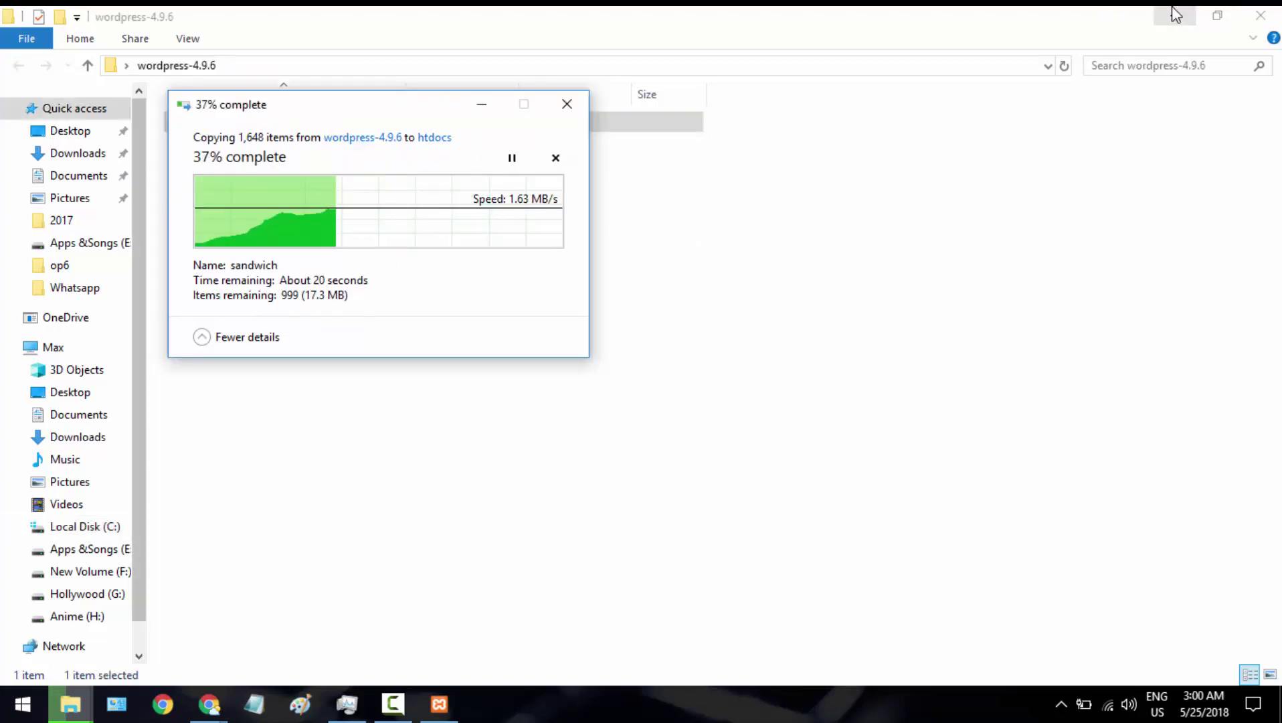
click(1175, 15)
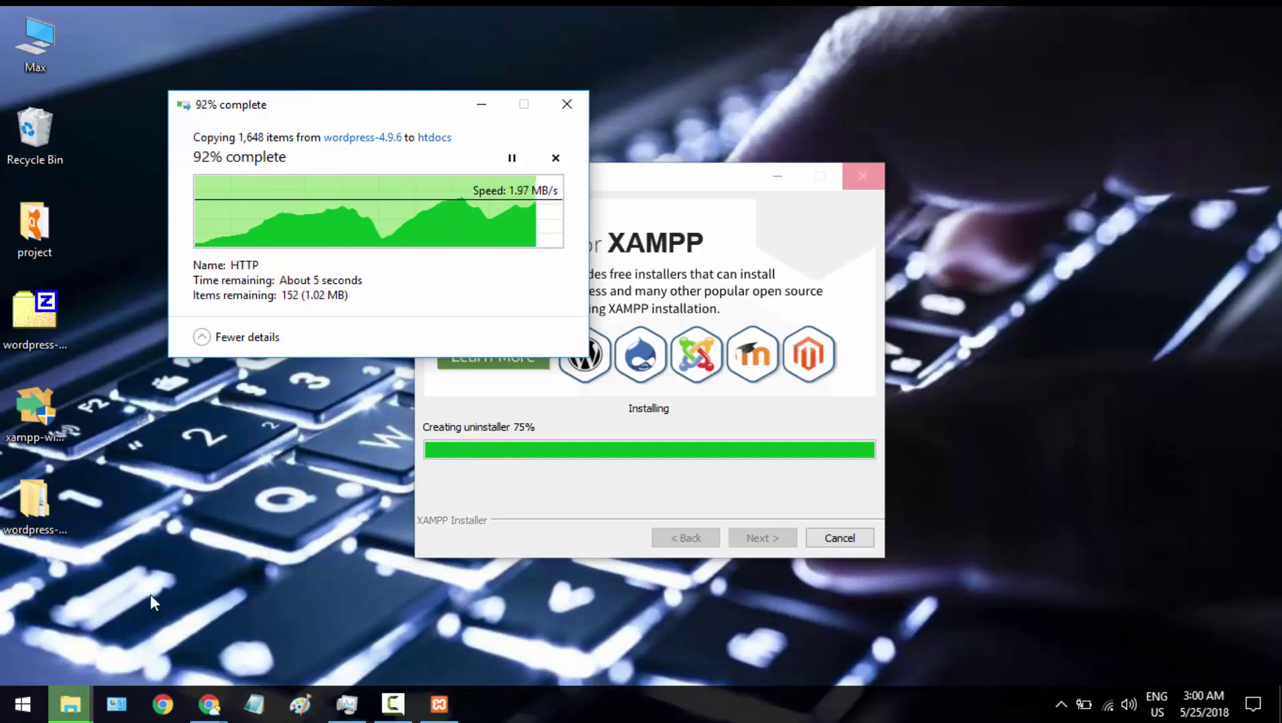
mouse_move(70, 704)
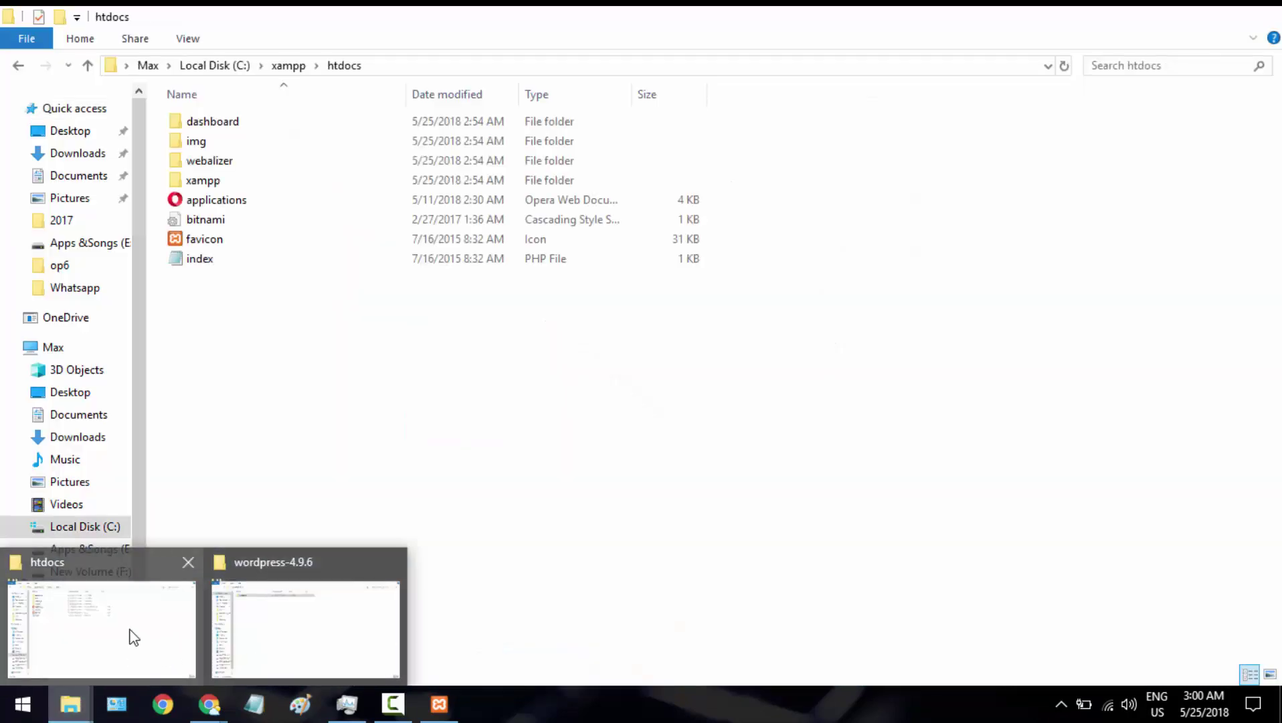
click(129, 636)
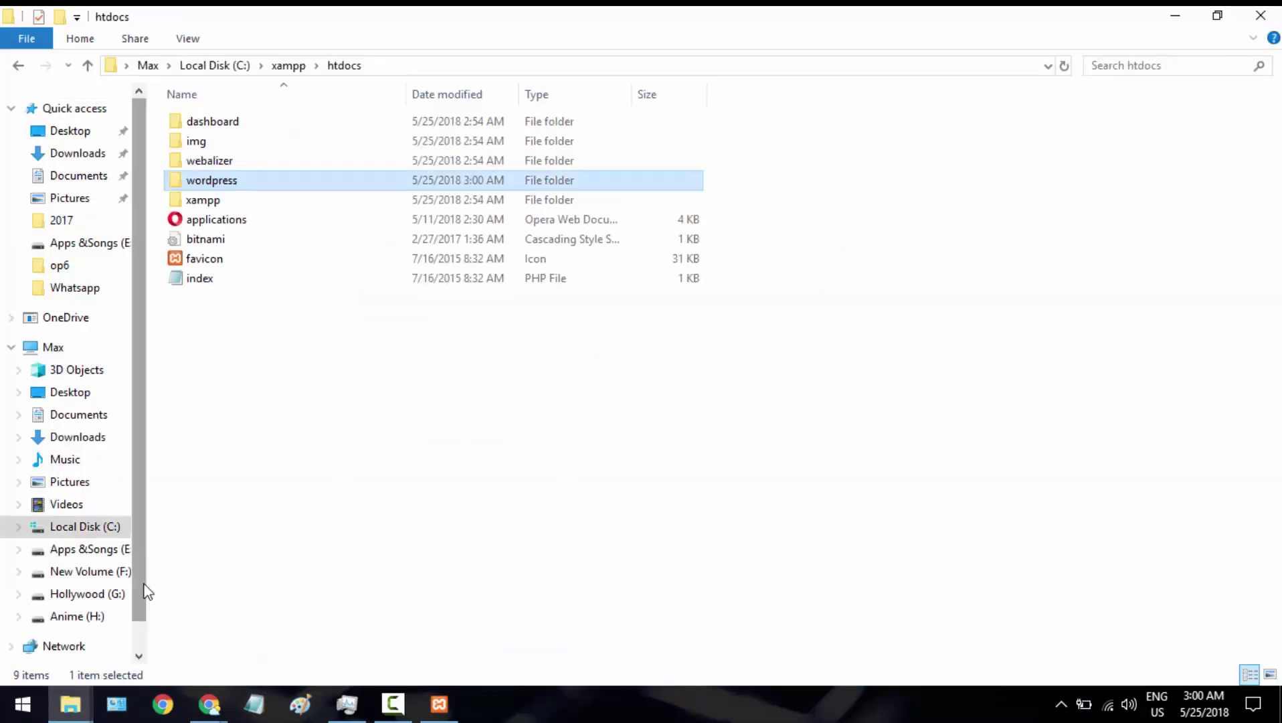
double_click(221, 187)
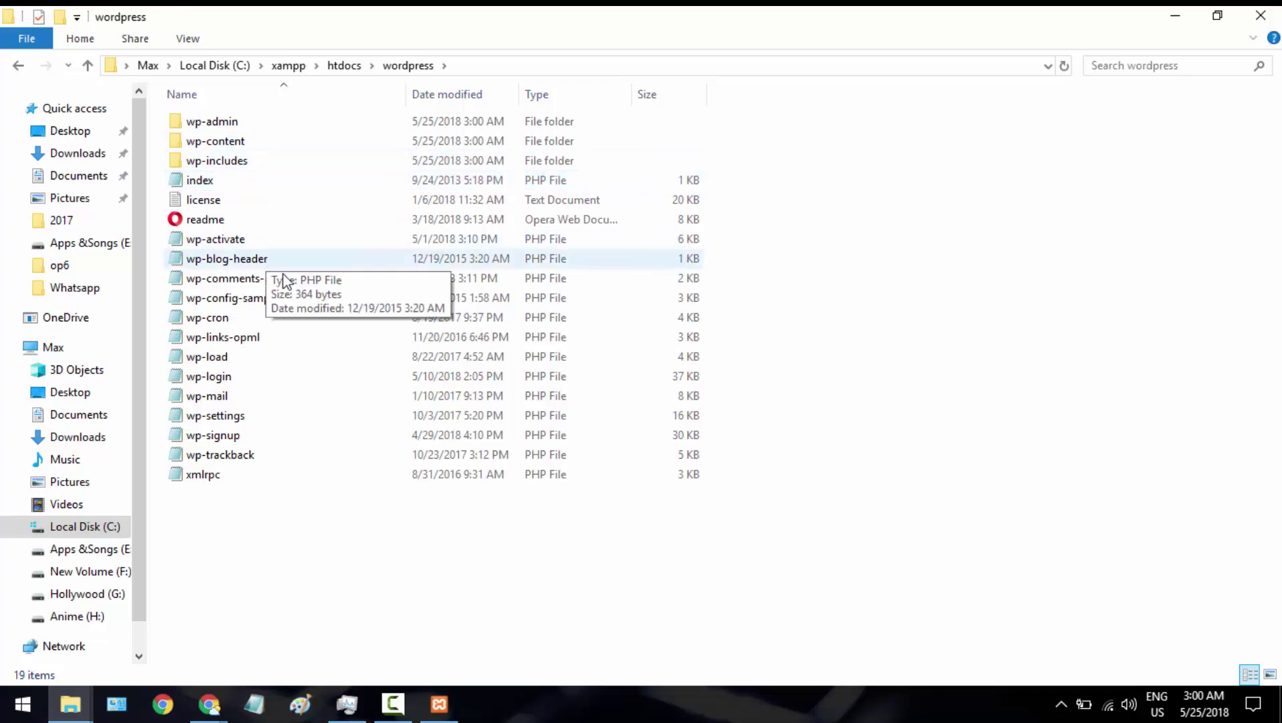
click(226, 304)
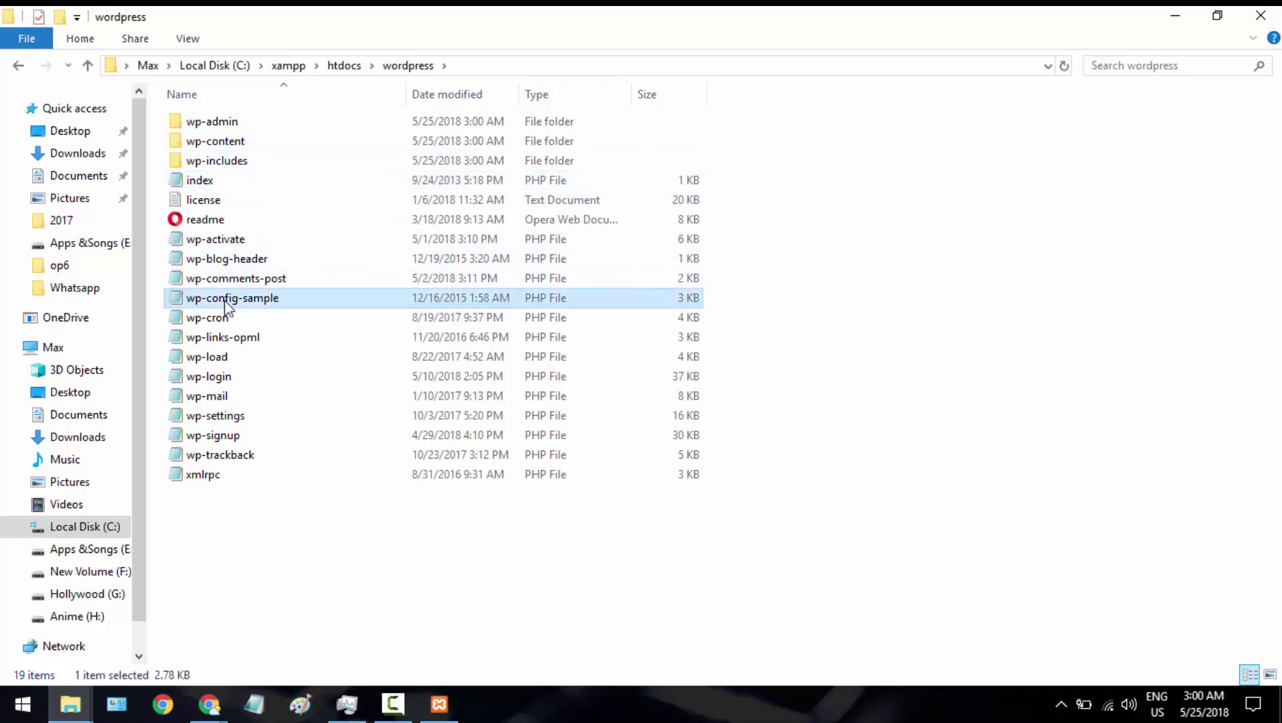
right_click(226, 306)
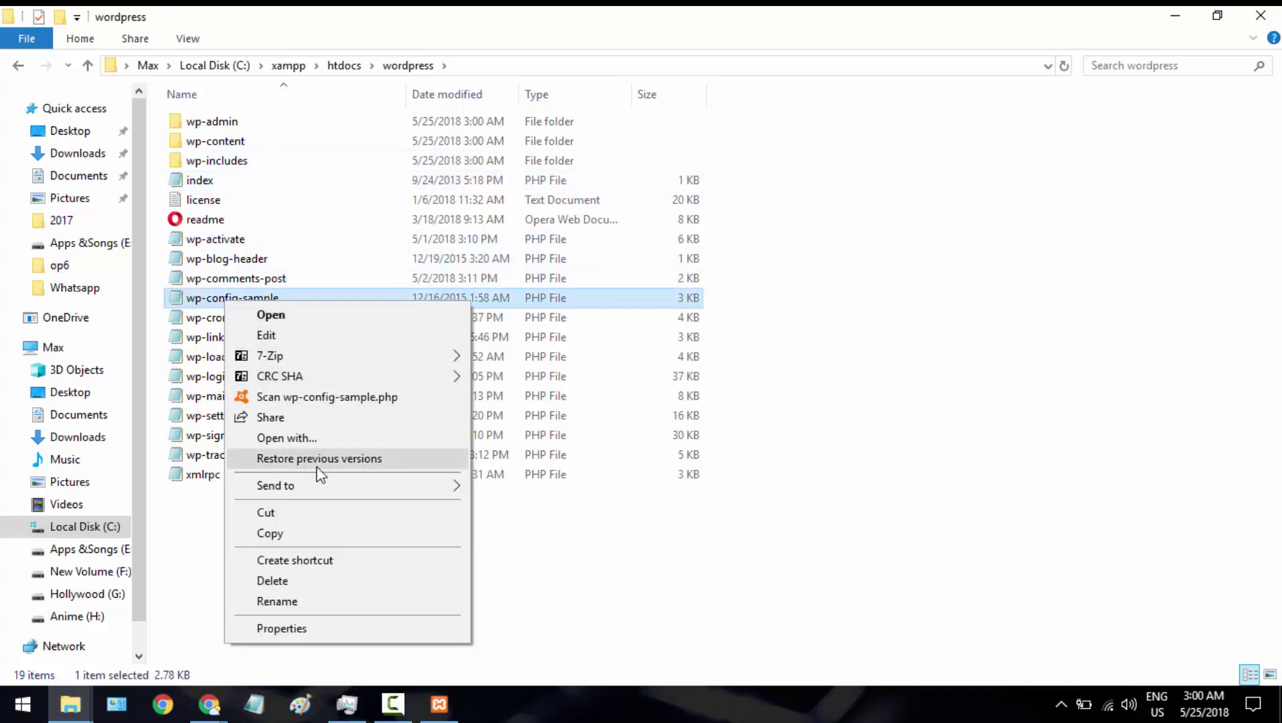
click(310, 437)
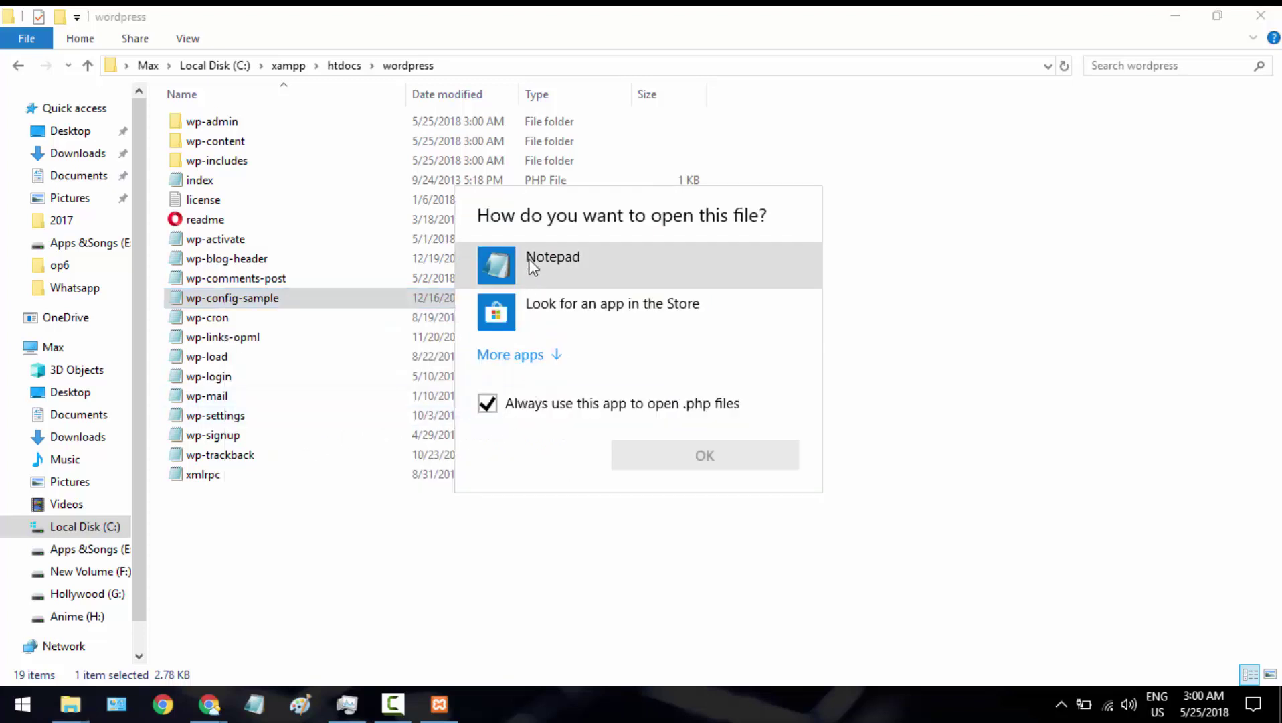
In Notepad, replace username_here with 'root' and delete password_here
double_click(532, 270)
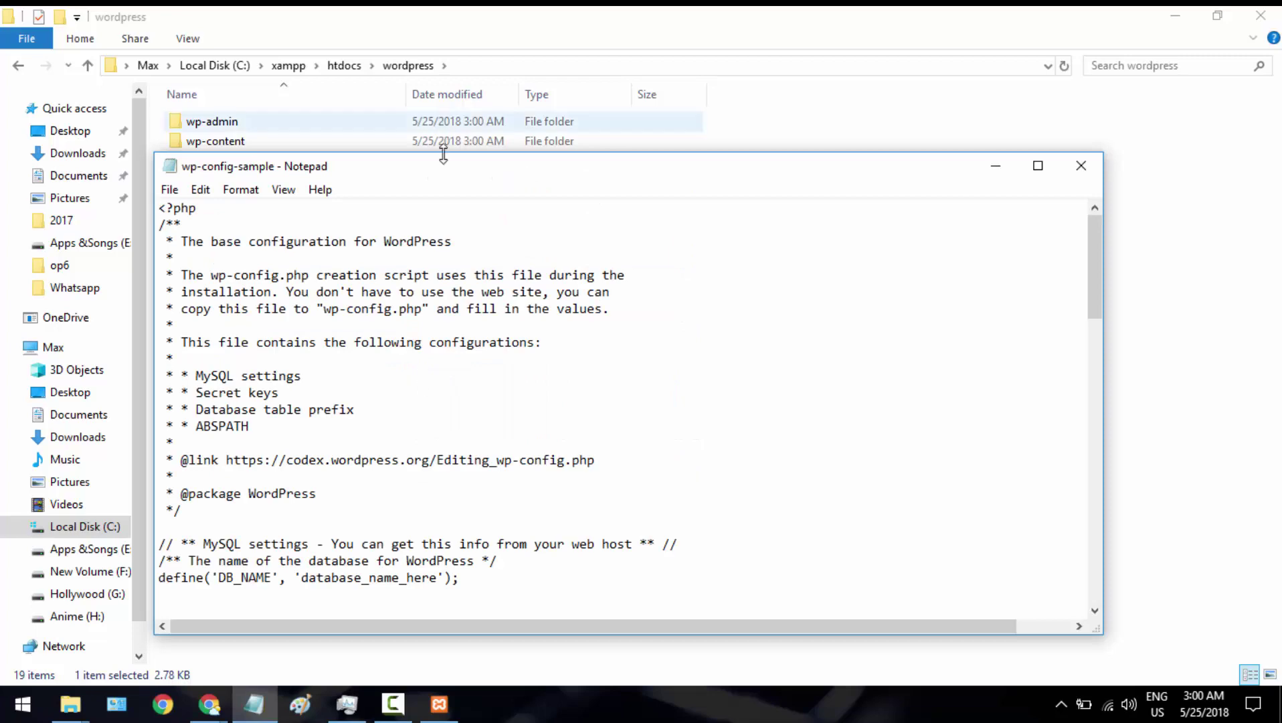
double_click(450, 172)
scroll(428, 298, down, 4)
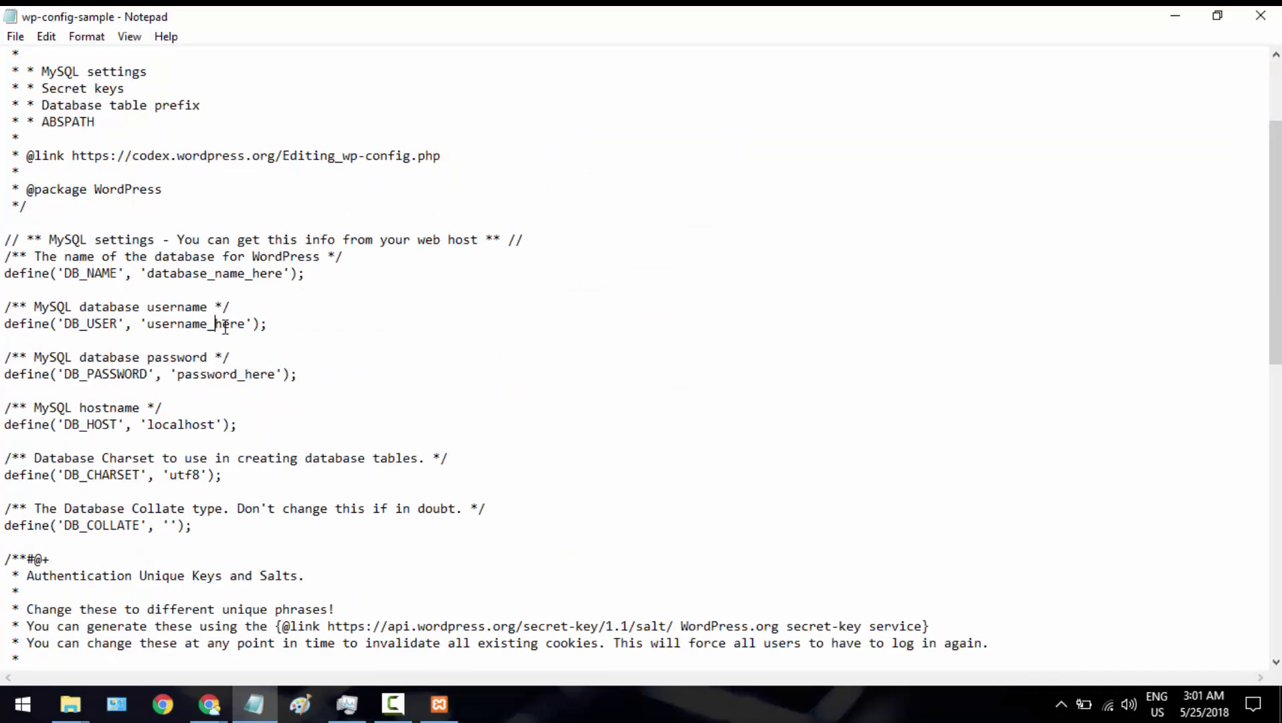
click(246, 328)
key(BackSpace)
key(BackSpace)
key(BackSpace)
key(BackSpace)
key(BackSpace)
key(BackSpace)
key(BackSpace)
key(BackSpace)
key(BackSpace)
key(BackSpace)
key(BackSpace)
key(BackSpace)
key(BackSpace)
text(root)
click(277, 372)
key(BackSpace)
key(BackSpace)
key(BackSpace)
key(BackSpace)
key(BackSpace)
key(BackSpace)
key(BackSpace)
key(BackSpace)
key(BackSpace)
key(BackSpace)
key(BackSpace)
key(BackSpace)
key(BackSpace)
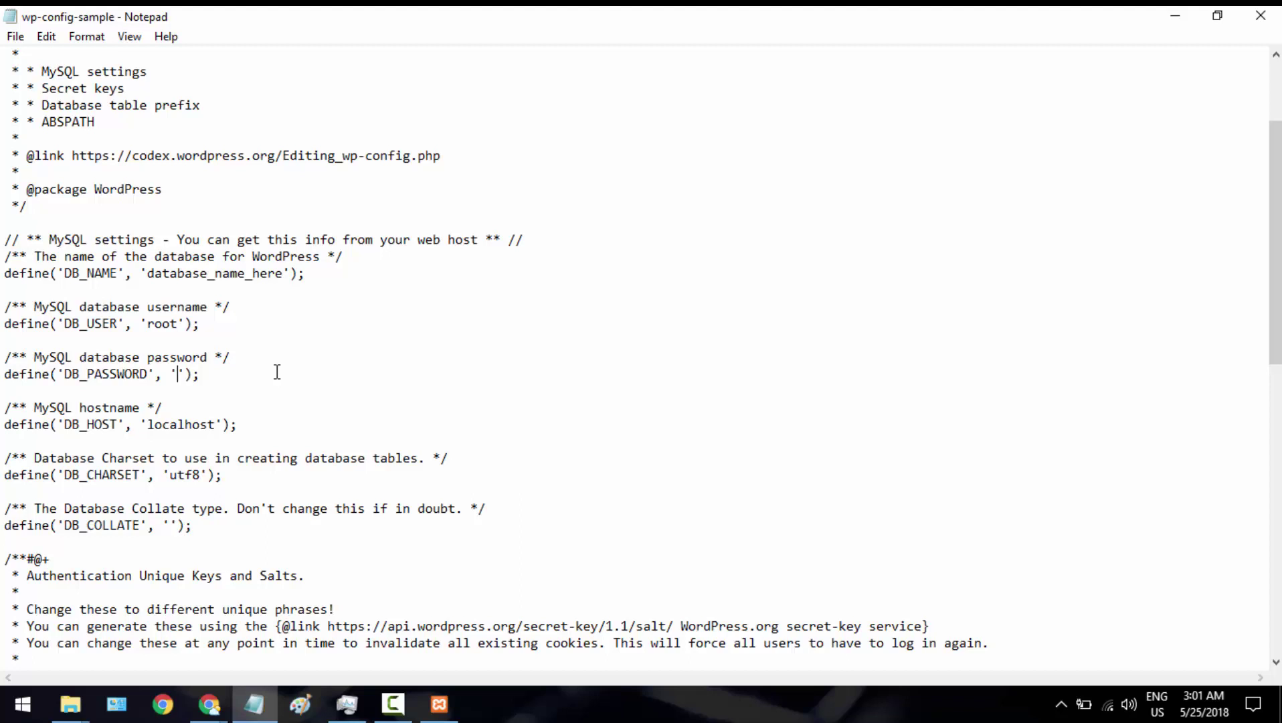
Save wp-config-sample and close Notepad
click(21, 38)
click(44, 99)
click(1260, 15)
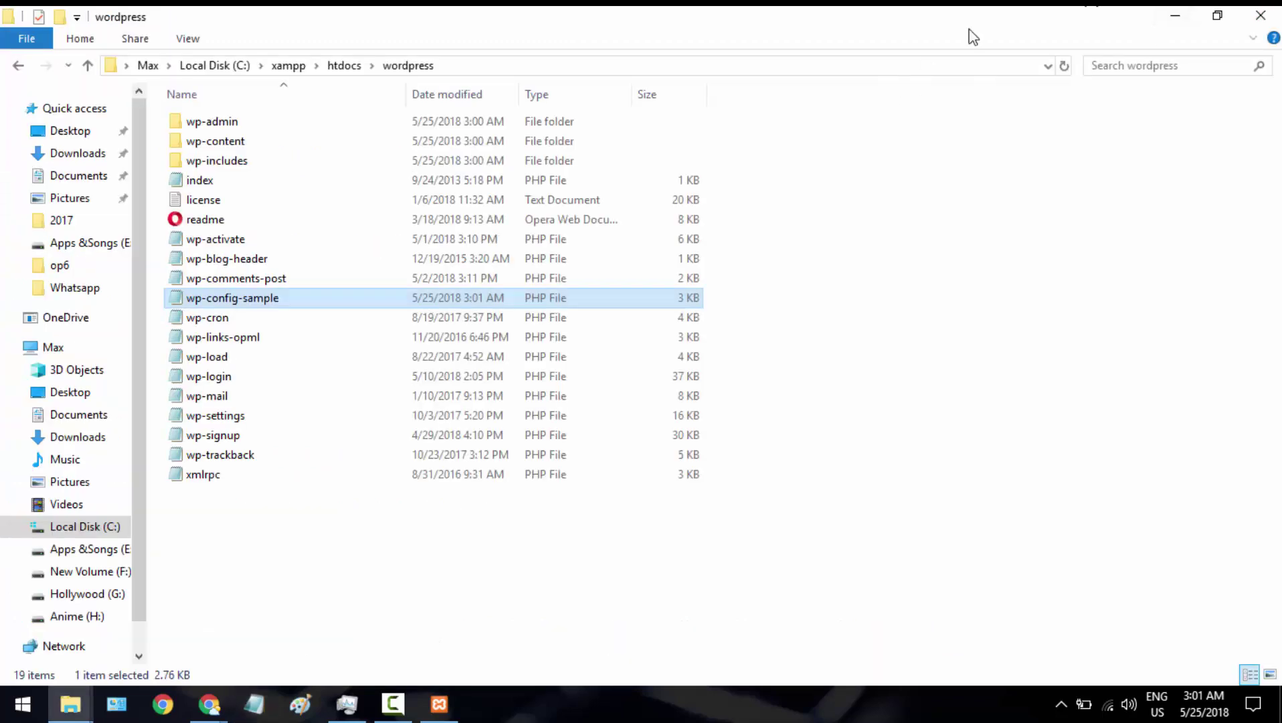
Finish the XAMPP Setup wizard and save English as the control panel language
click(1175, 18)
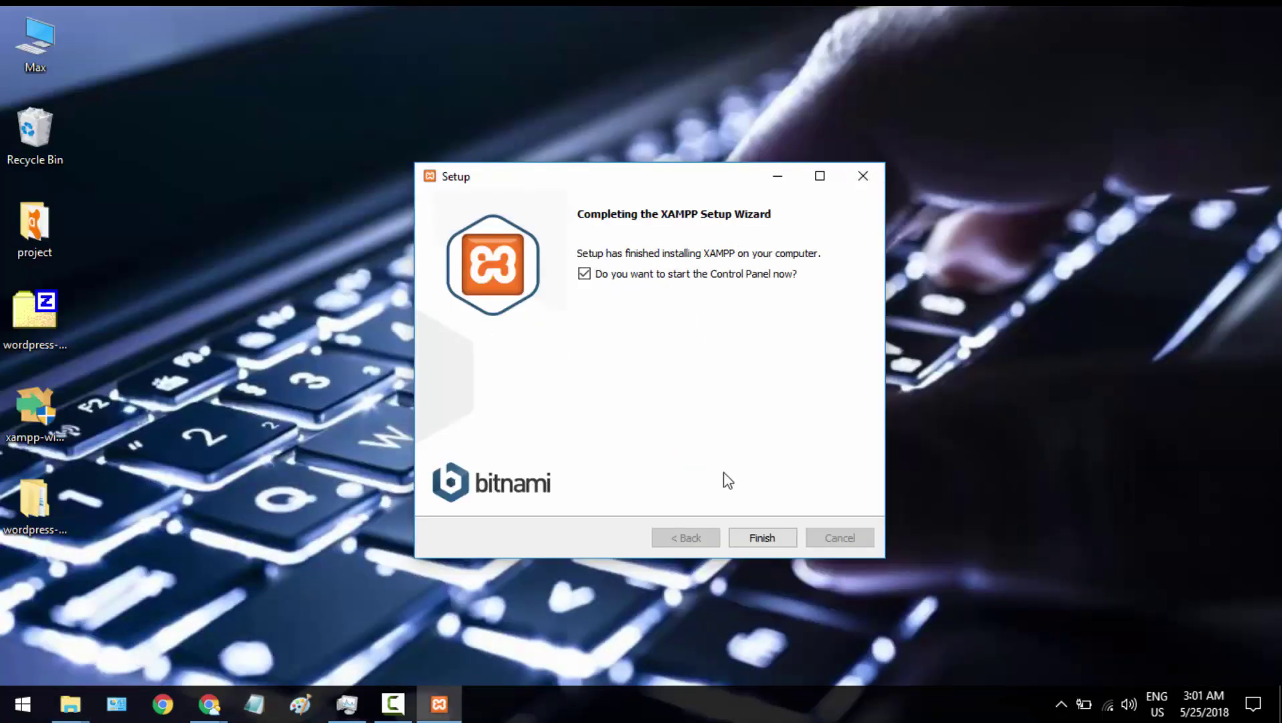
click(763, 538)
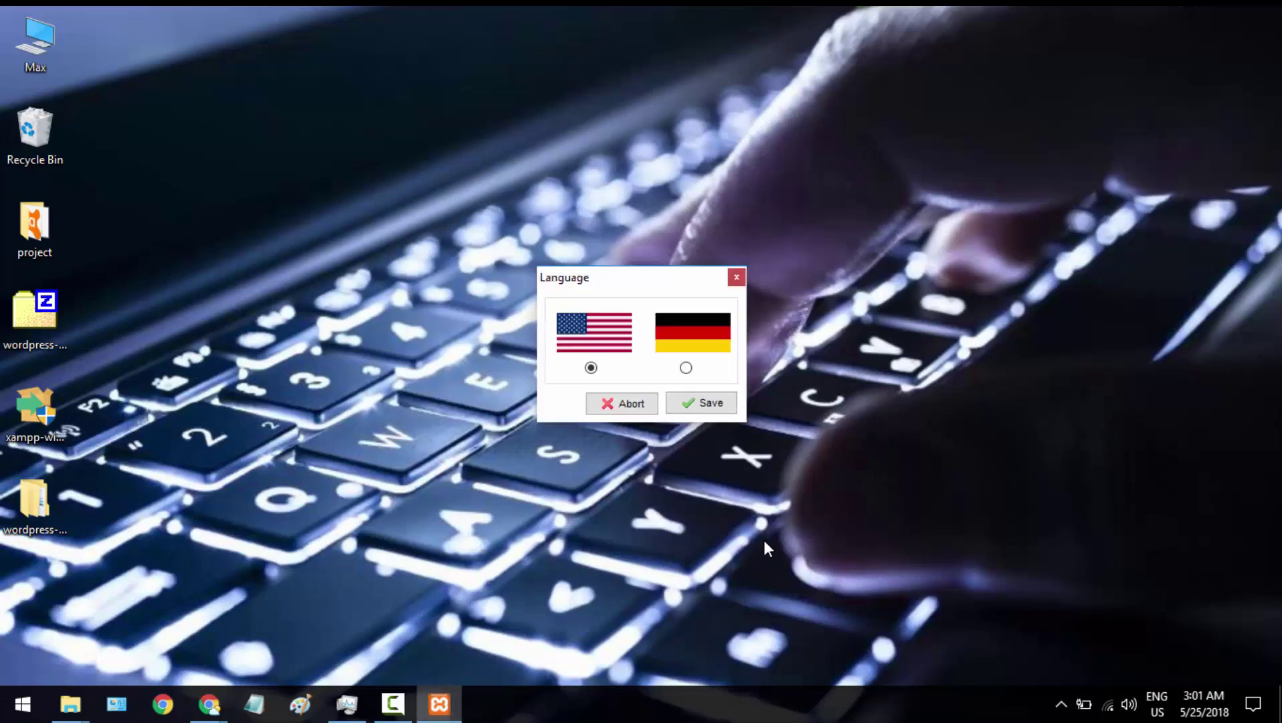
click(694, 404)
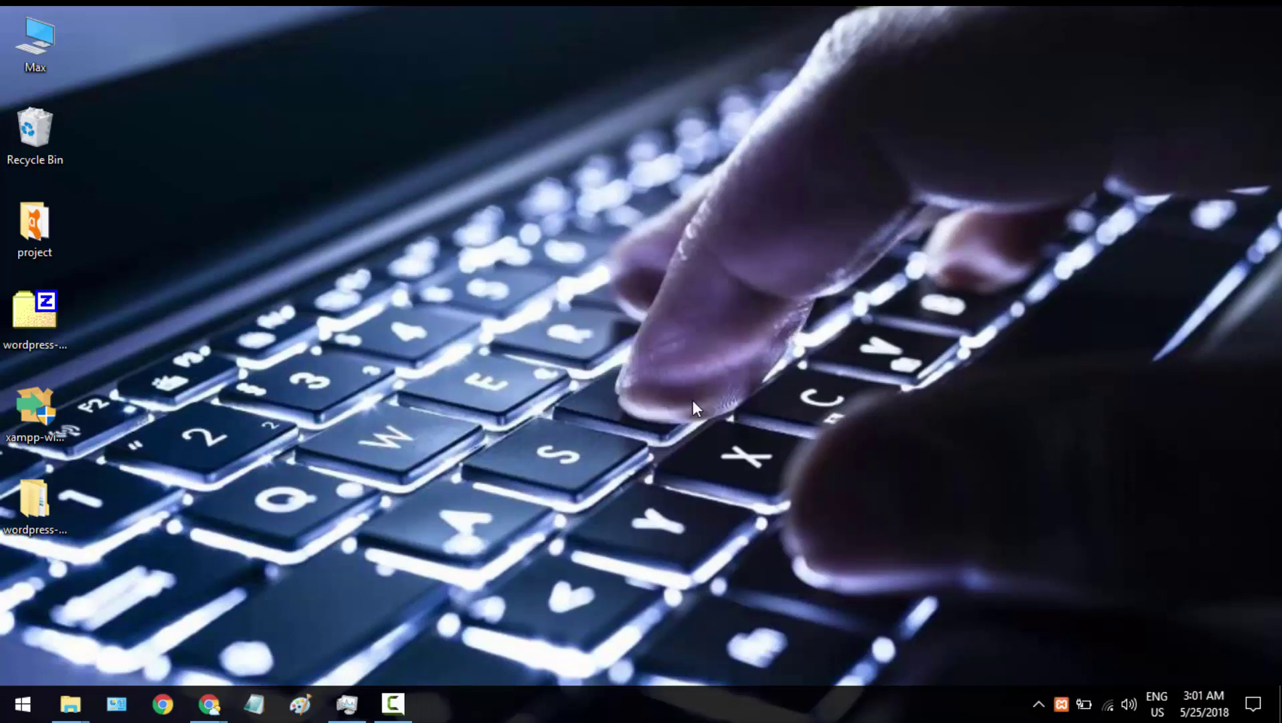
Launch XAMPP Control Panel by searching 'xam' from the Start menu
click(1061, 703)
click(1041, 702)
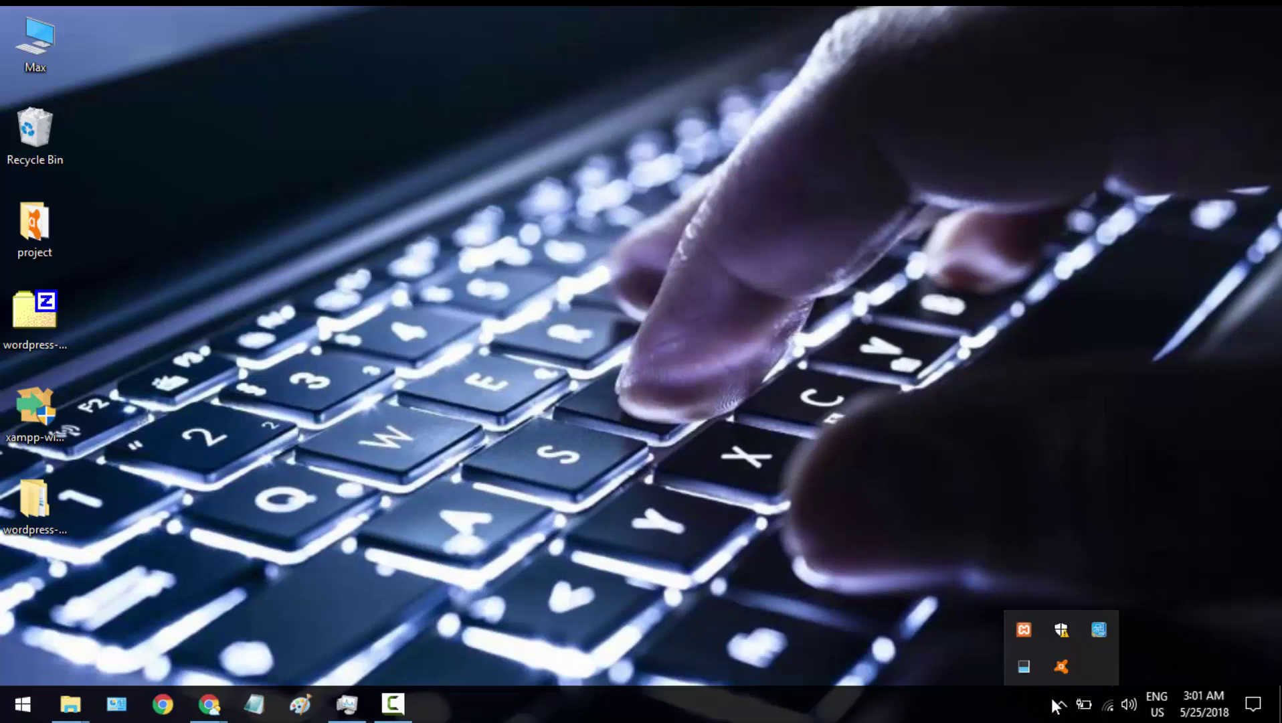
click(953, 600)
click(954, 604)
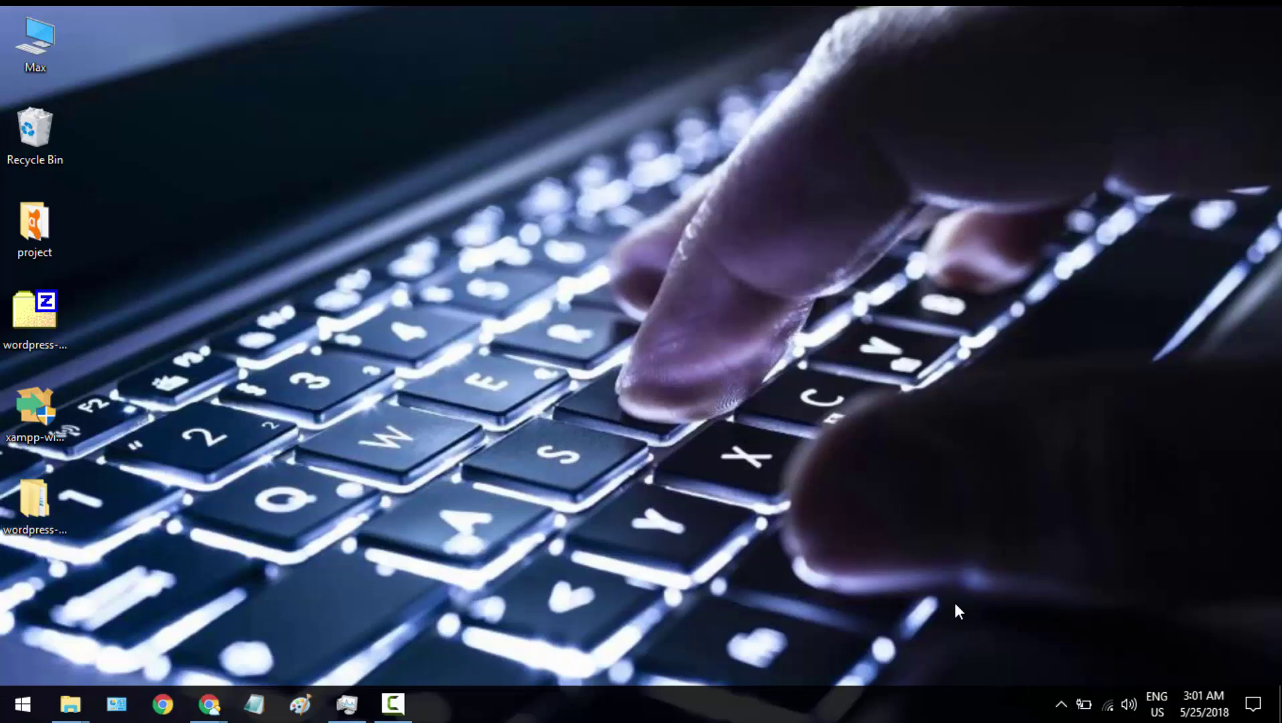
key(super)
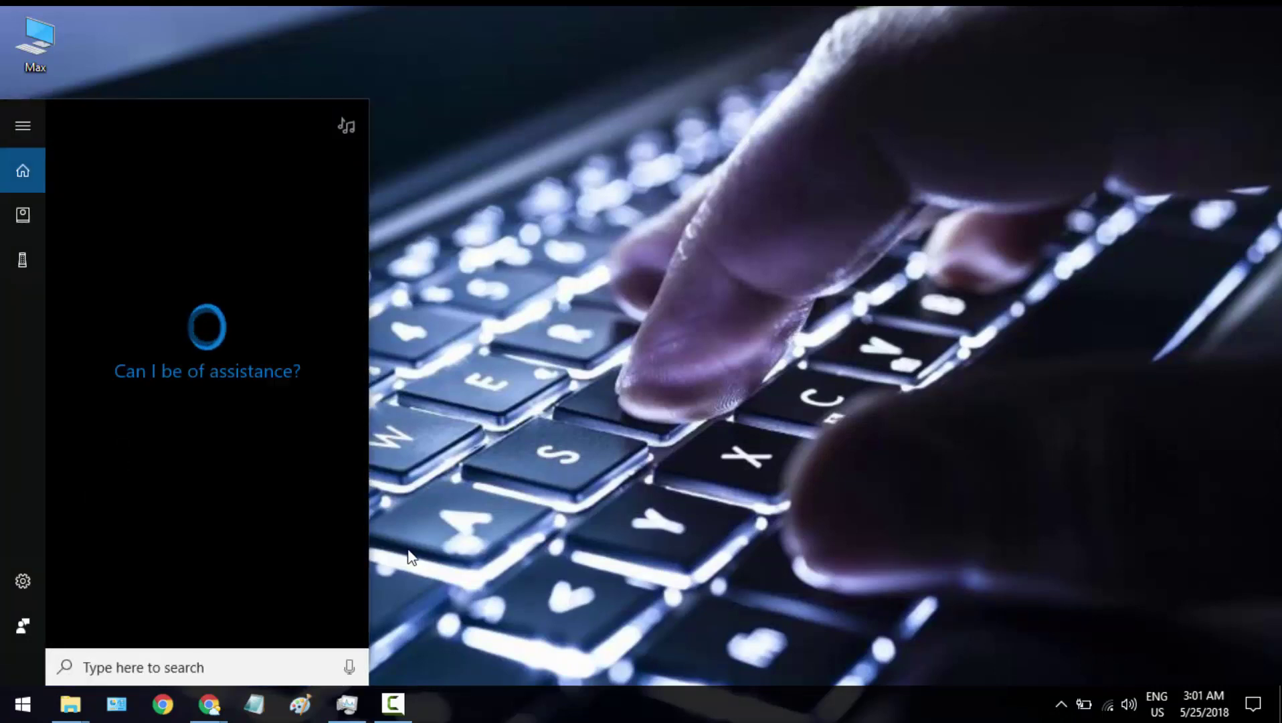
text(xam)
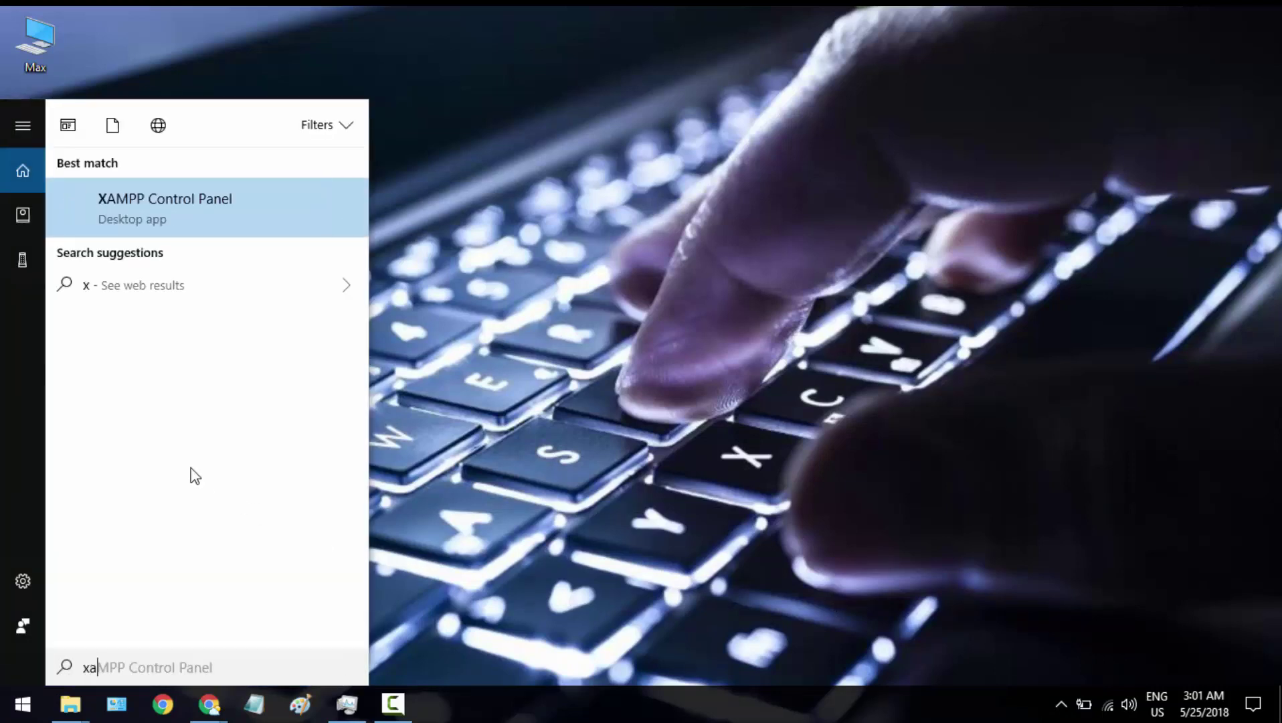
click(161, 224)
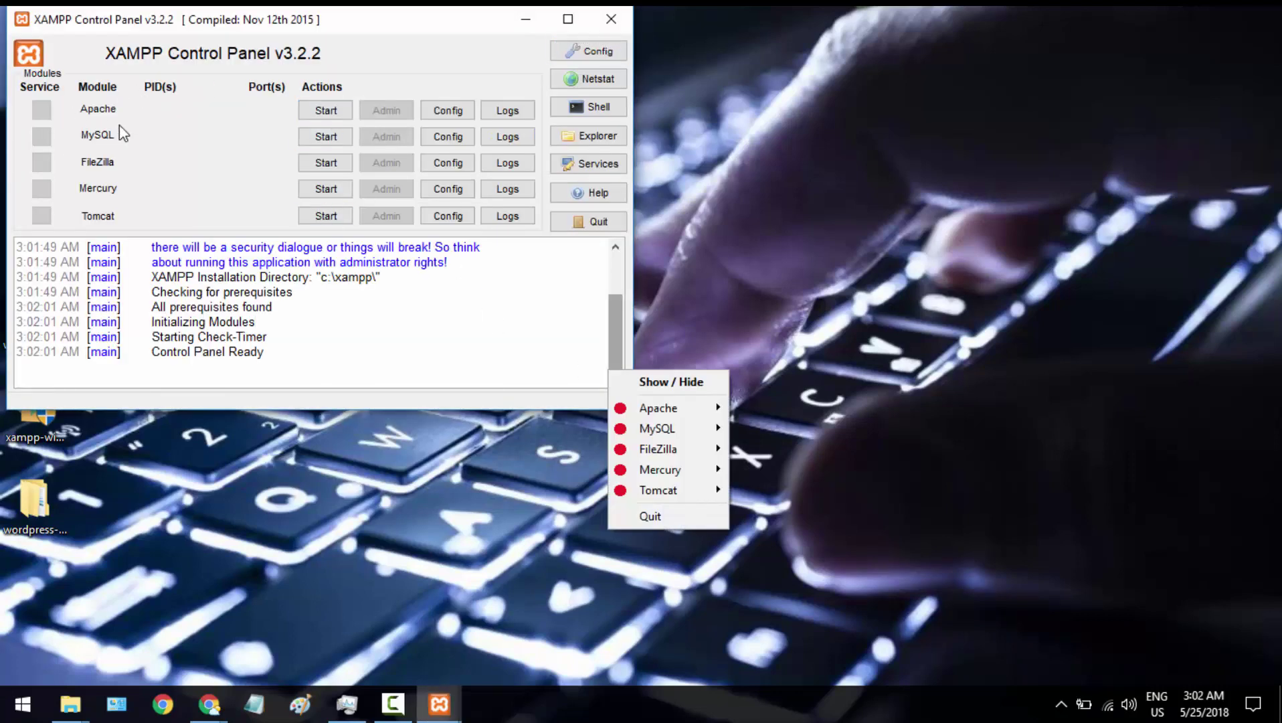
Start Apache and MySQL, allow mysqld through the firewall, and minimize the control panel
click(338, 112)
click(340, 136)
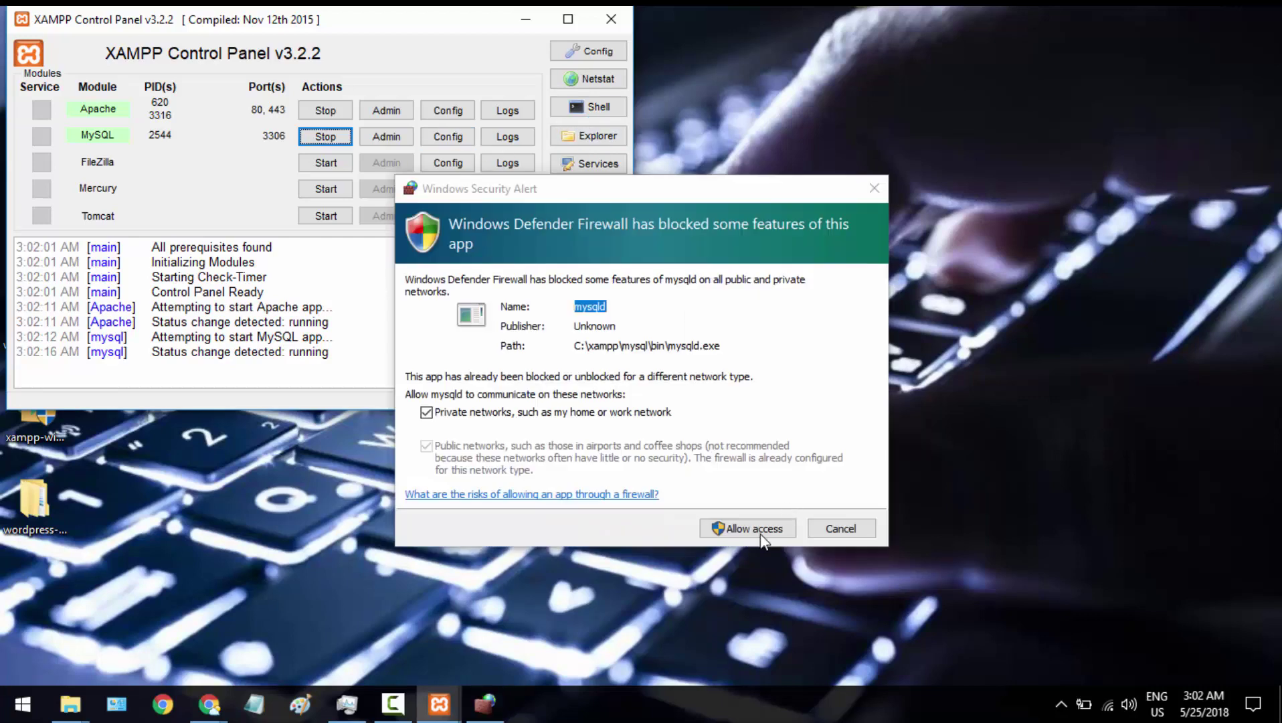
click(750, 535)
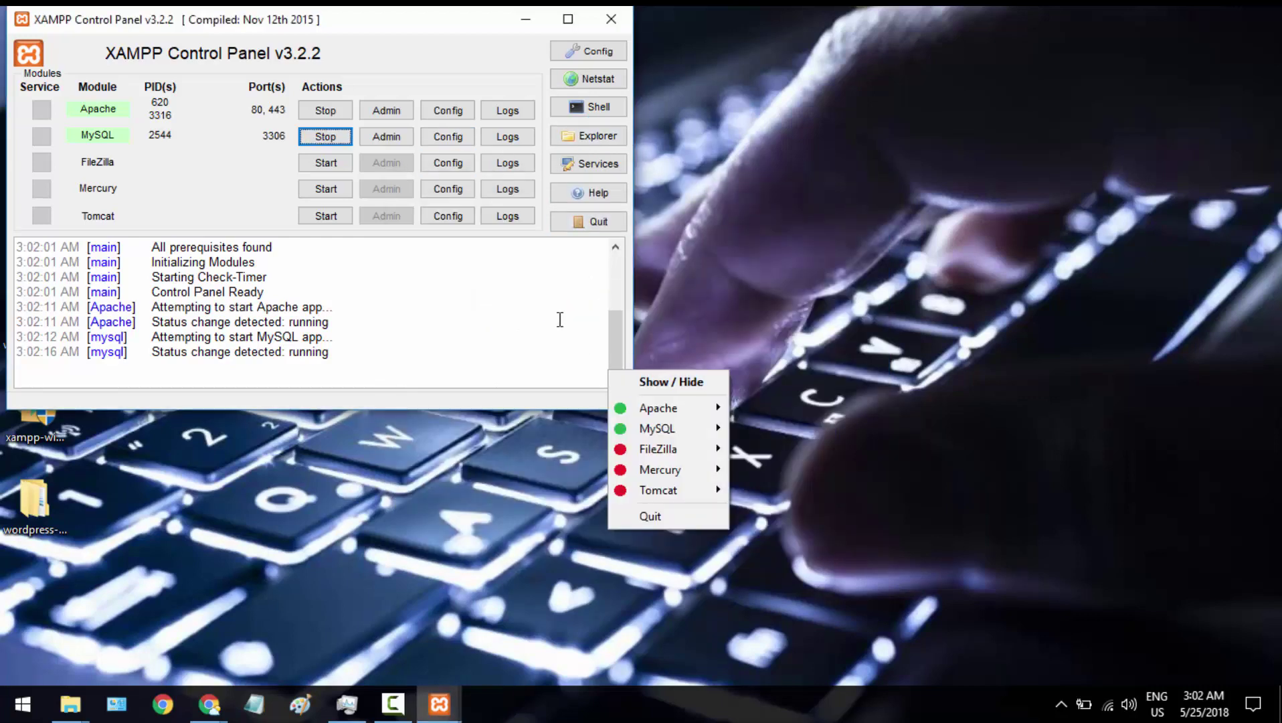
click(520, 9)
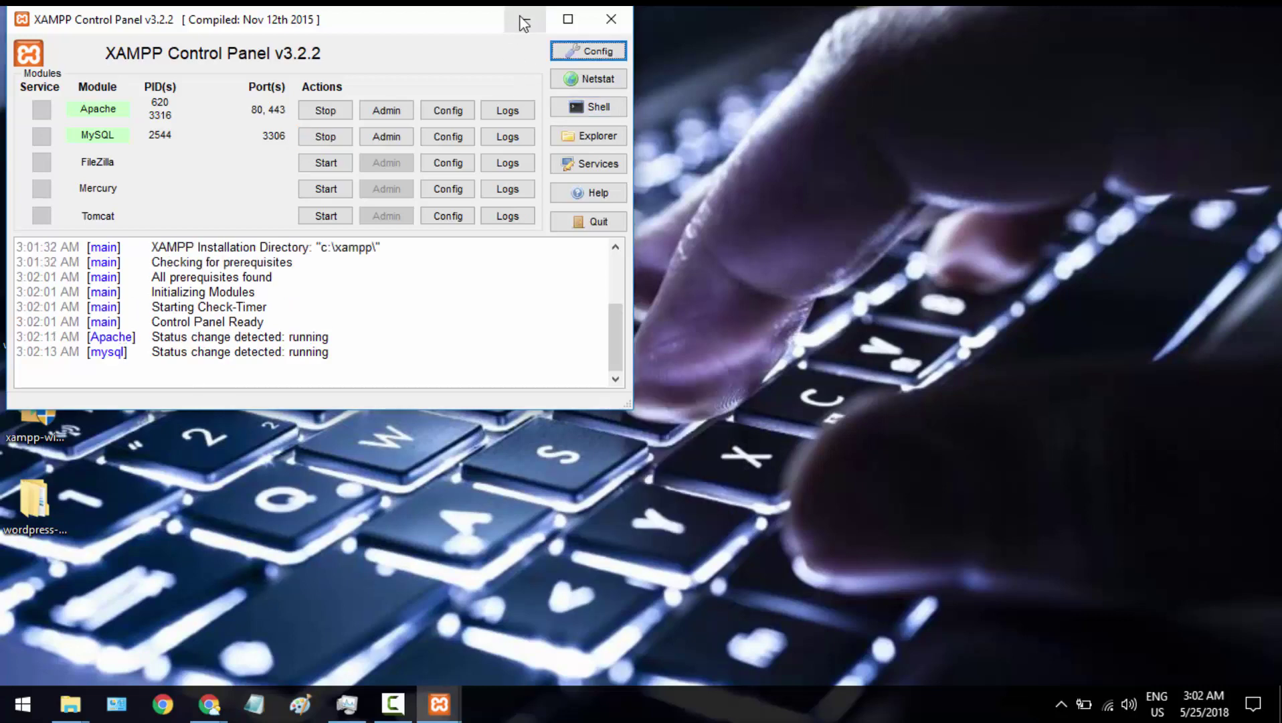
click(521, 15)
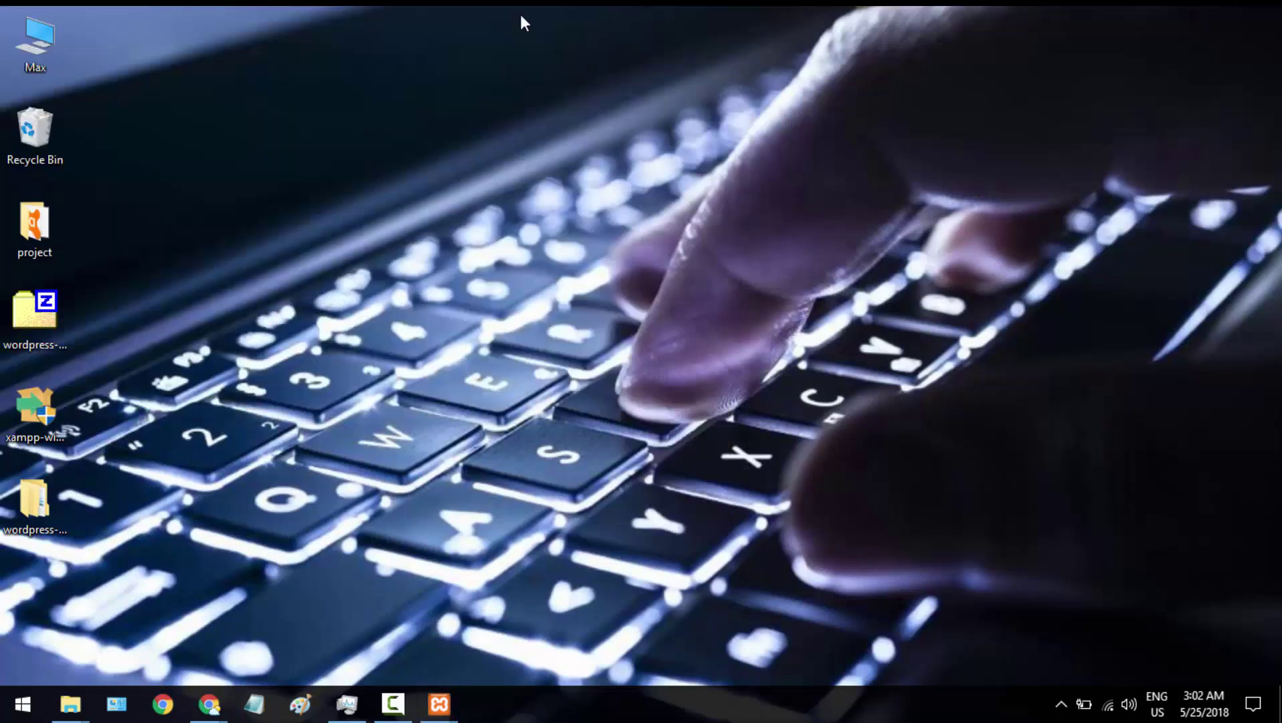
Open a maximized Chrome window and load localhost/phpmyadmin
click(162, 703)
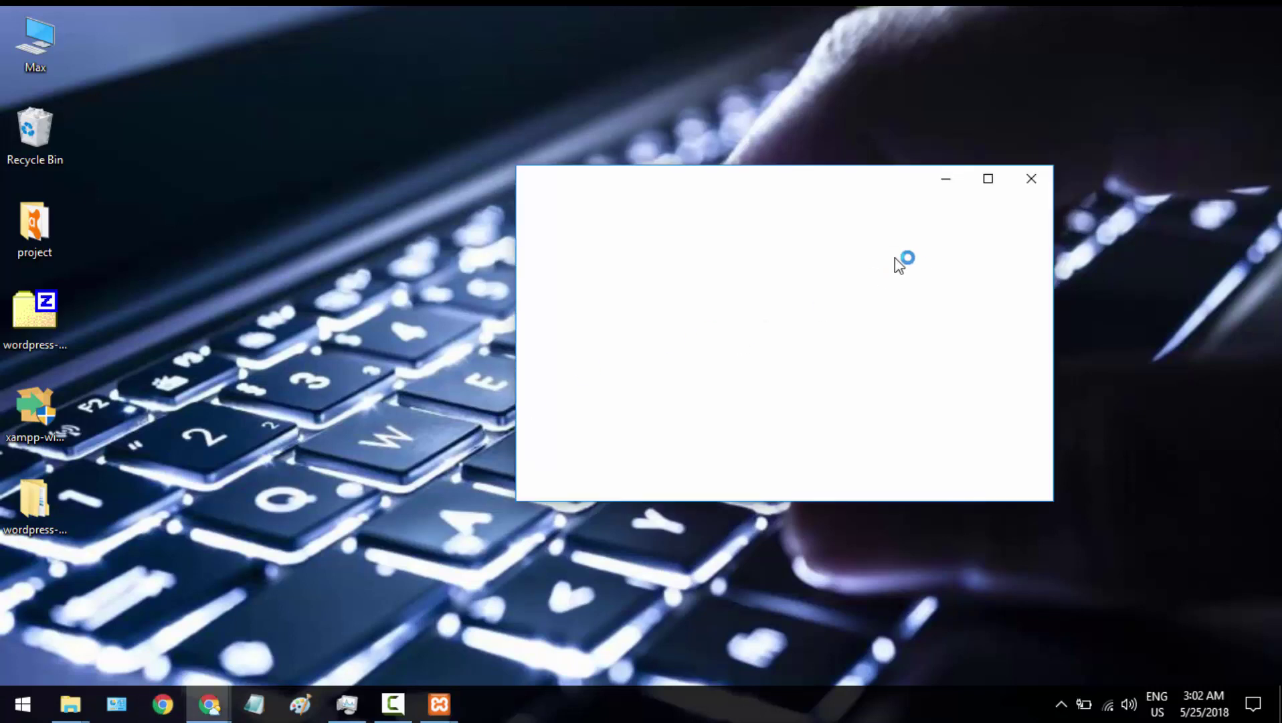
click(986, 178)
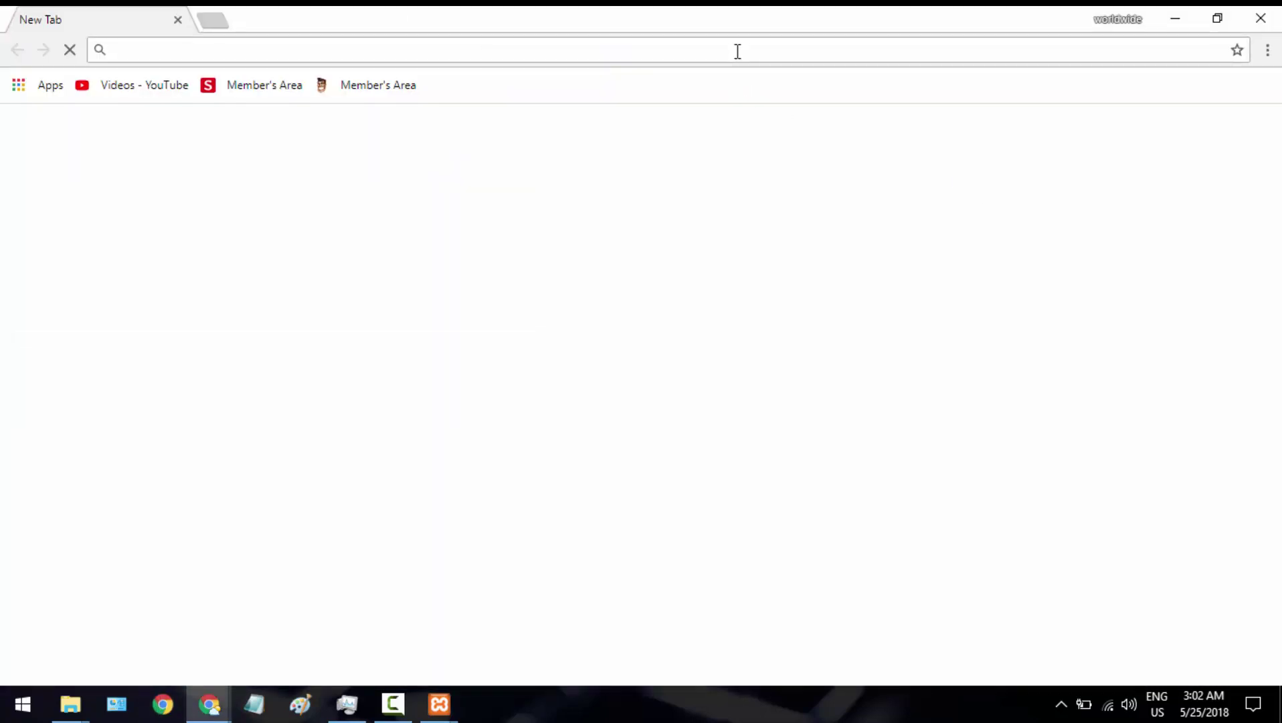
text(loca)
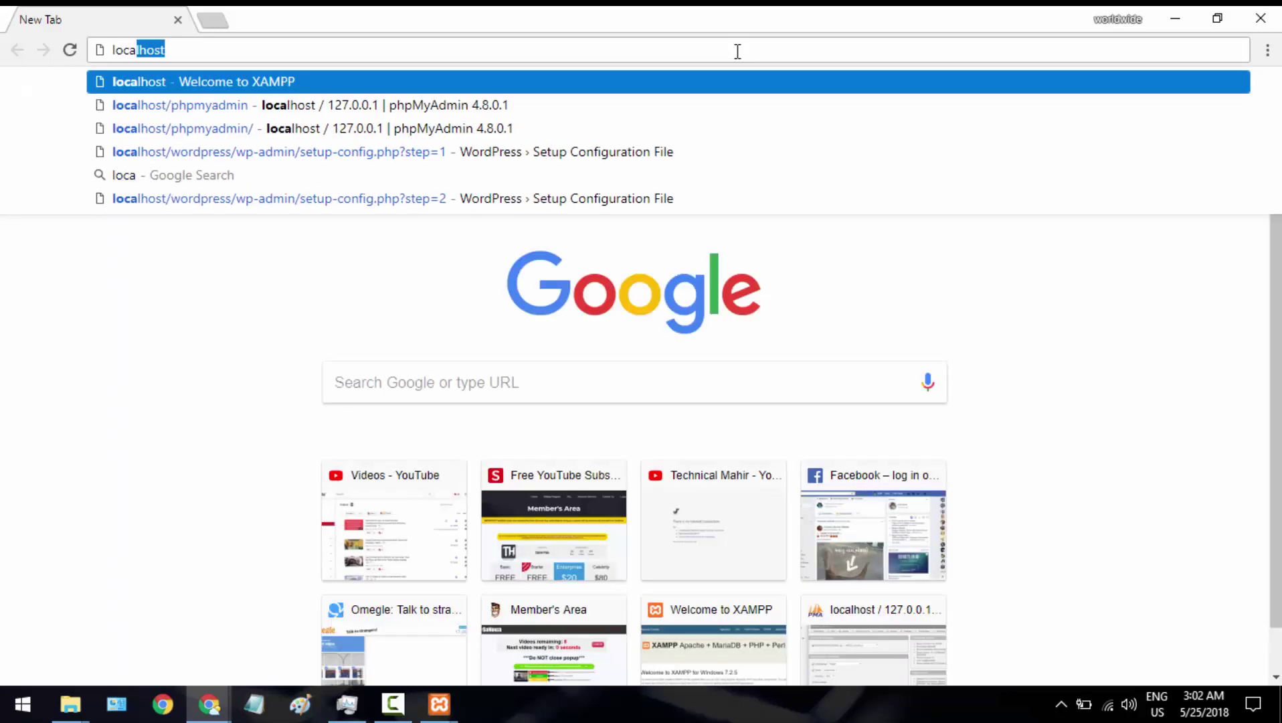
text(lhost)
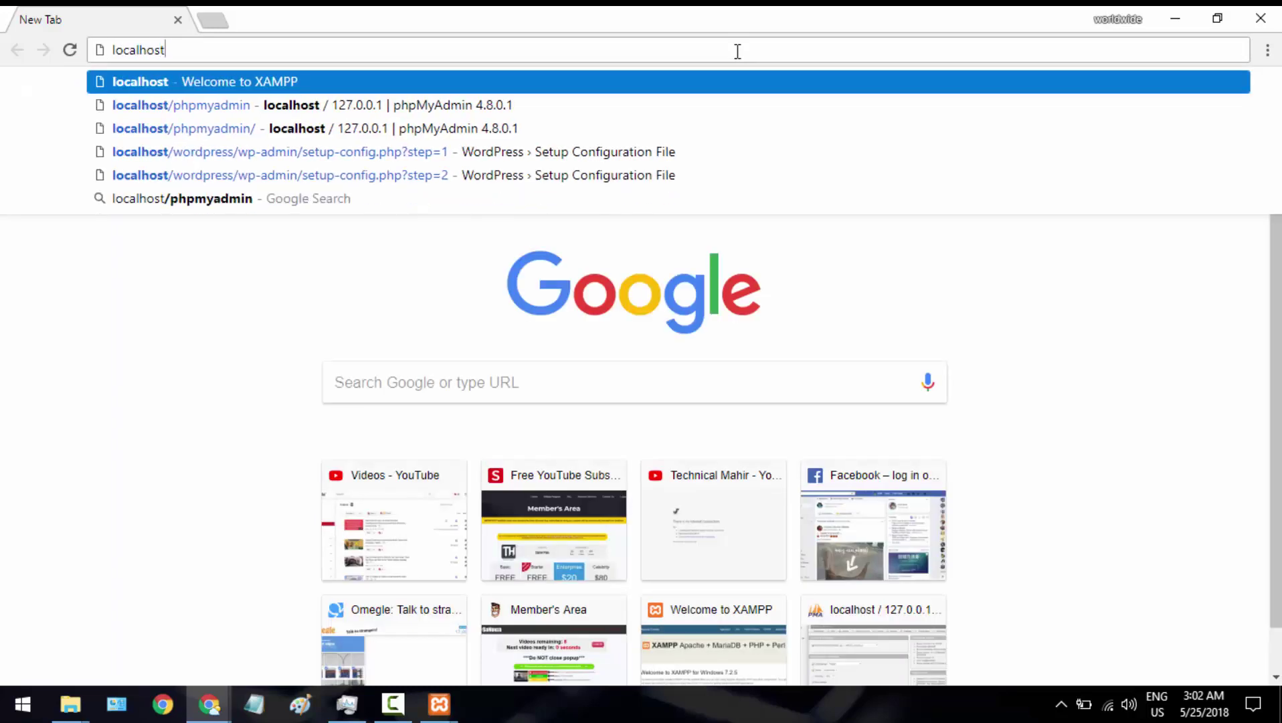
text(/)
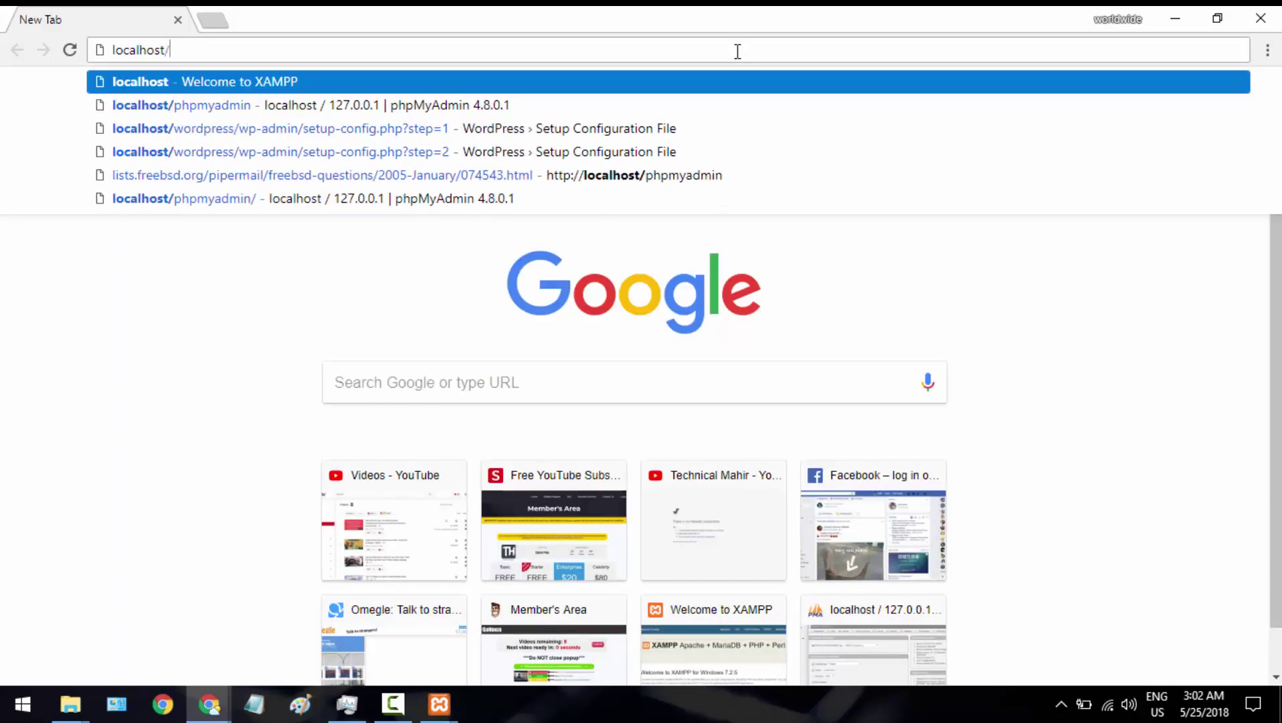
text(phpmyadmin)
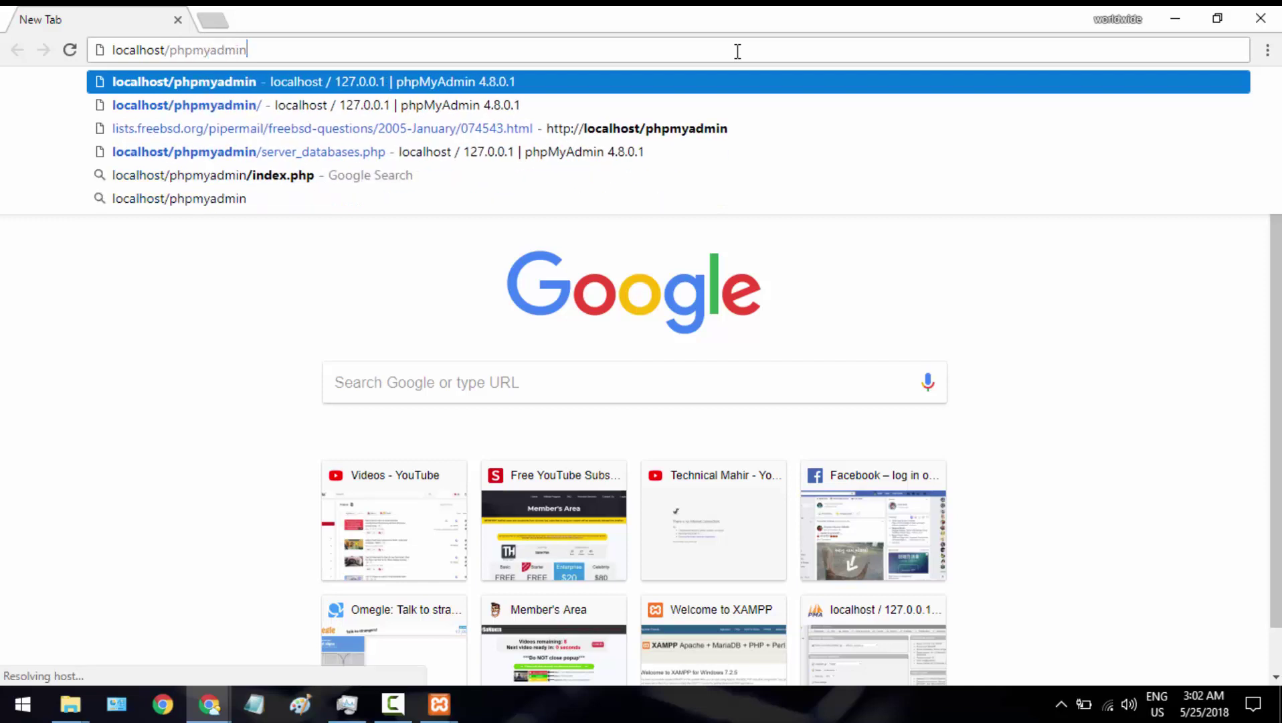
key(Return)
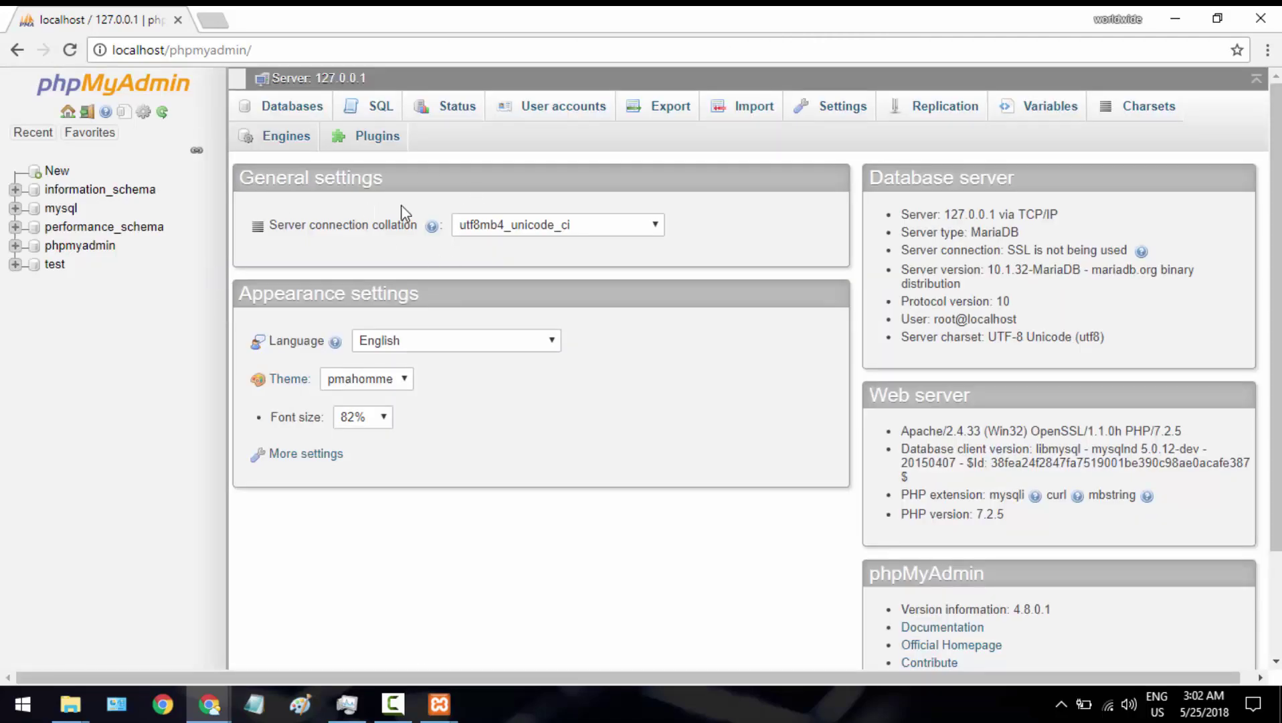
On phpMyAdmin's Databases page, create a database named 'wordpress'
click(258, 107)
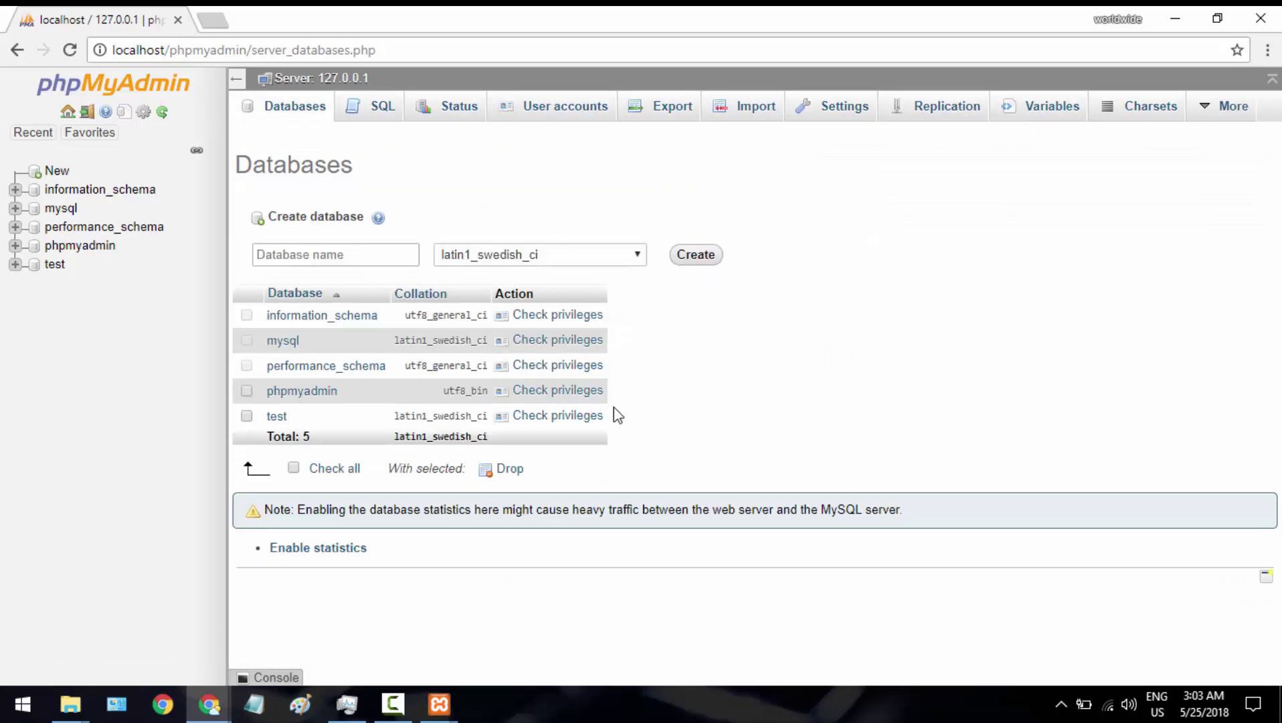
click(384, 257)
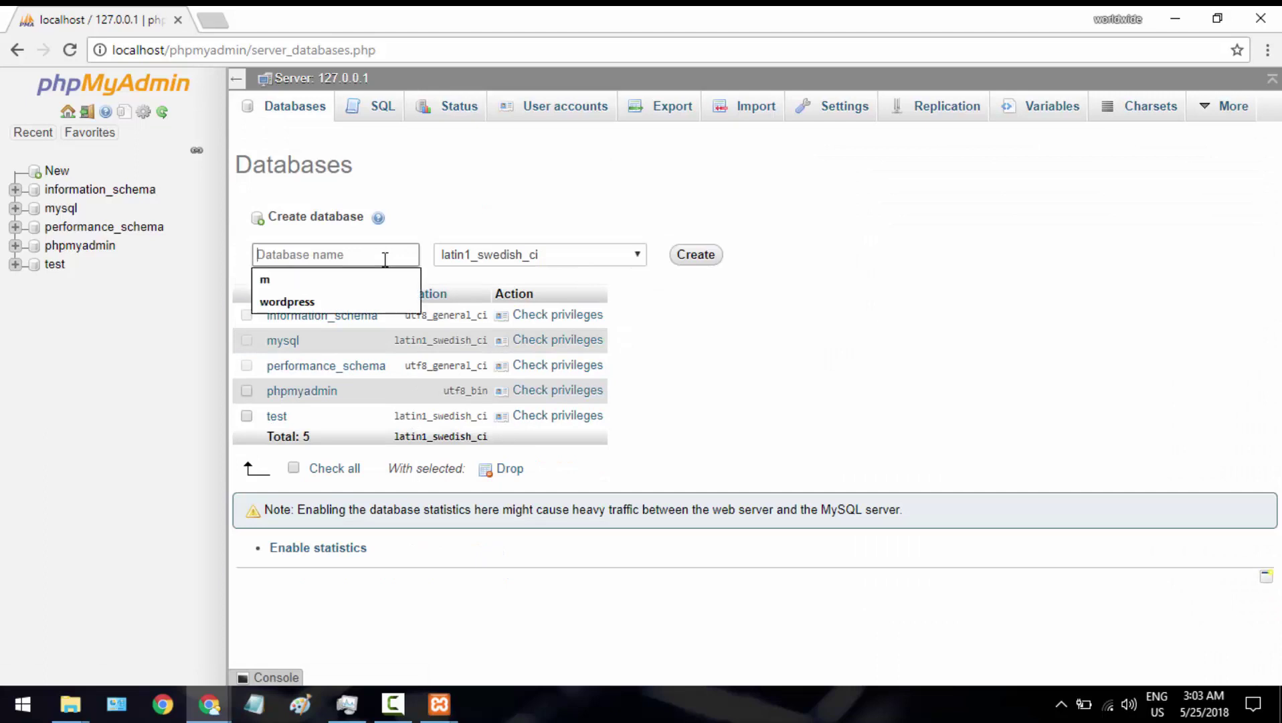
text(w)
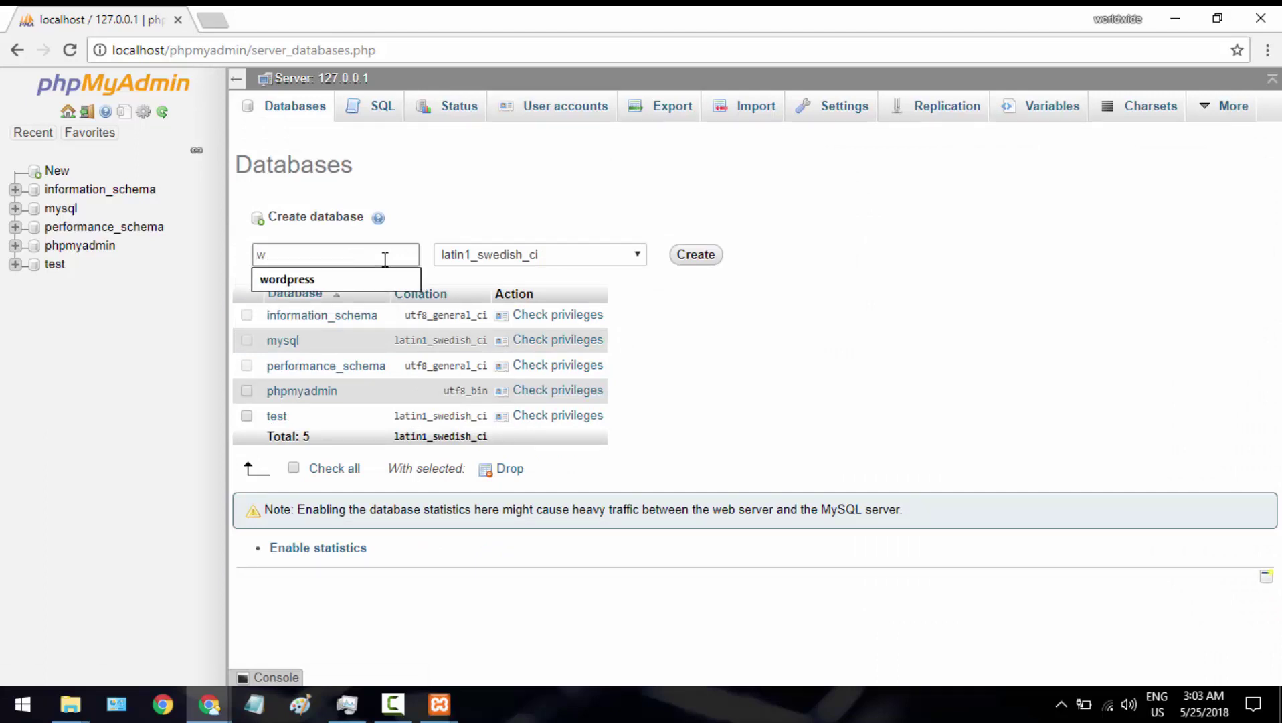
key(Down)
key(Return)
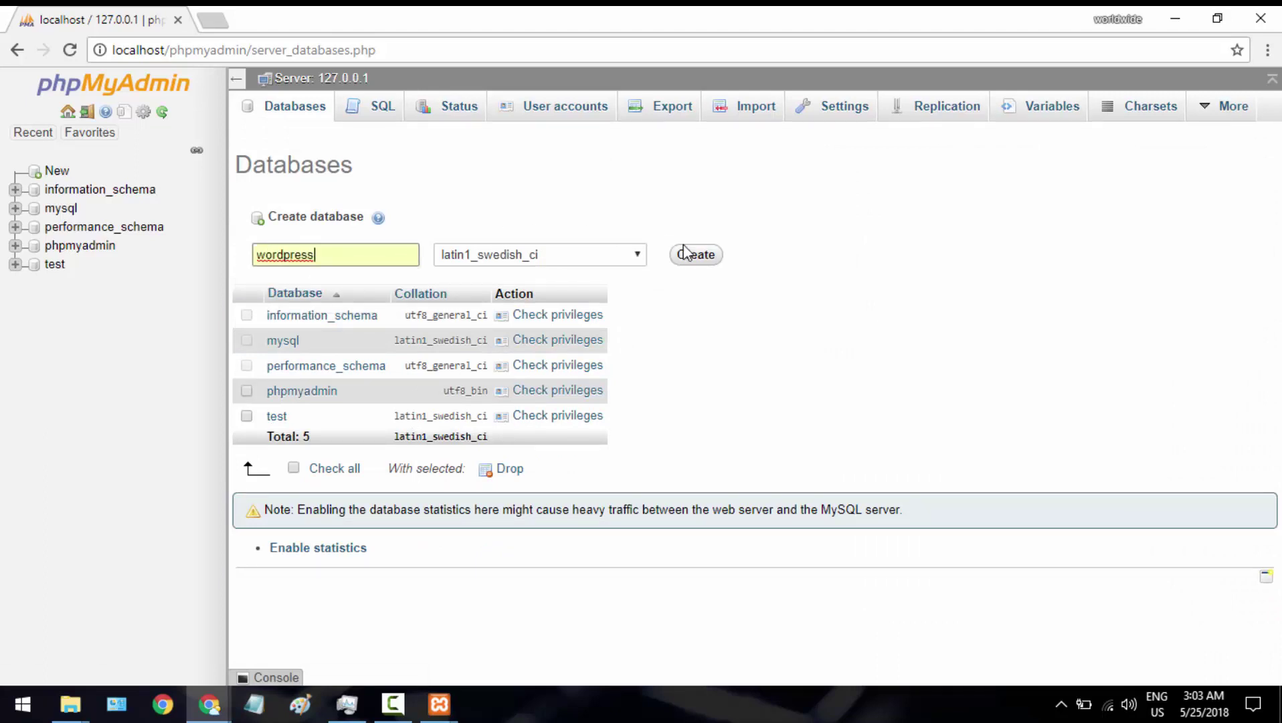
click(688, 254)
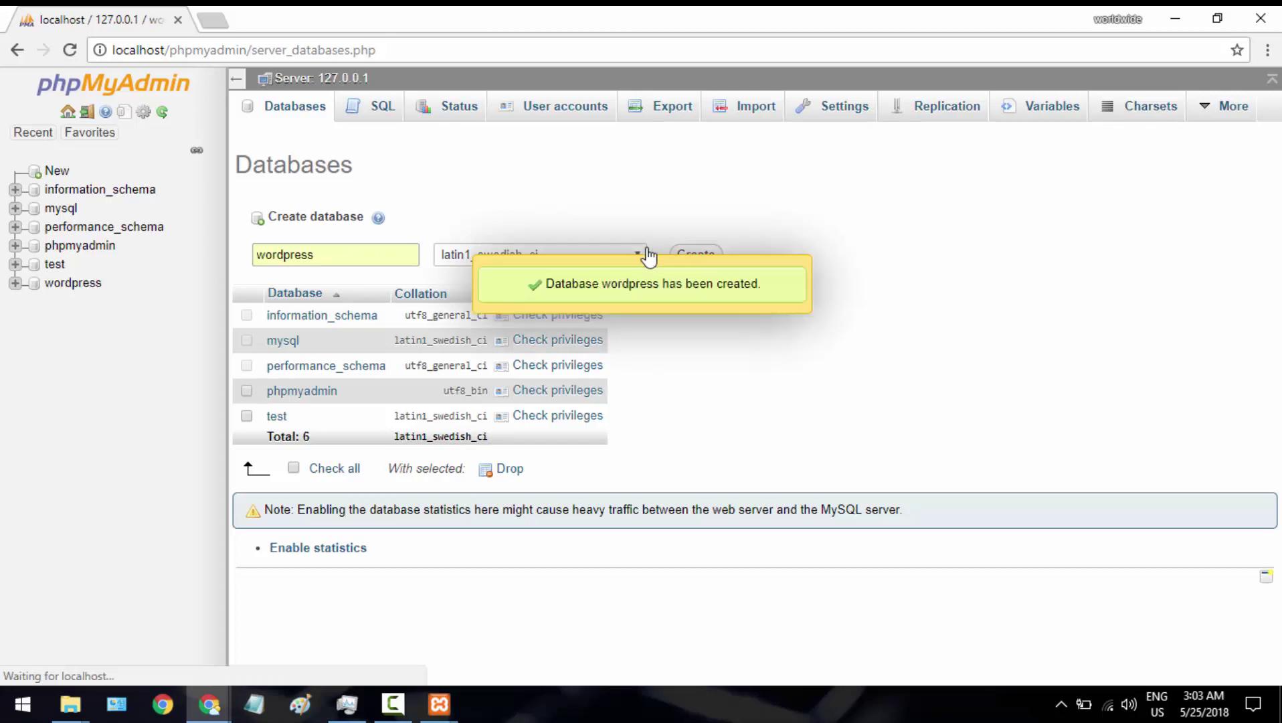
click(212, 24)
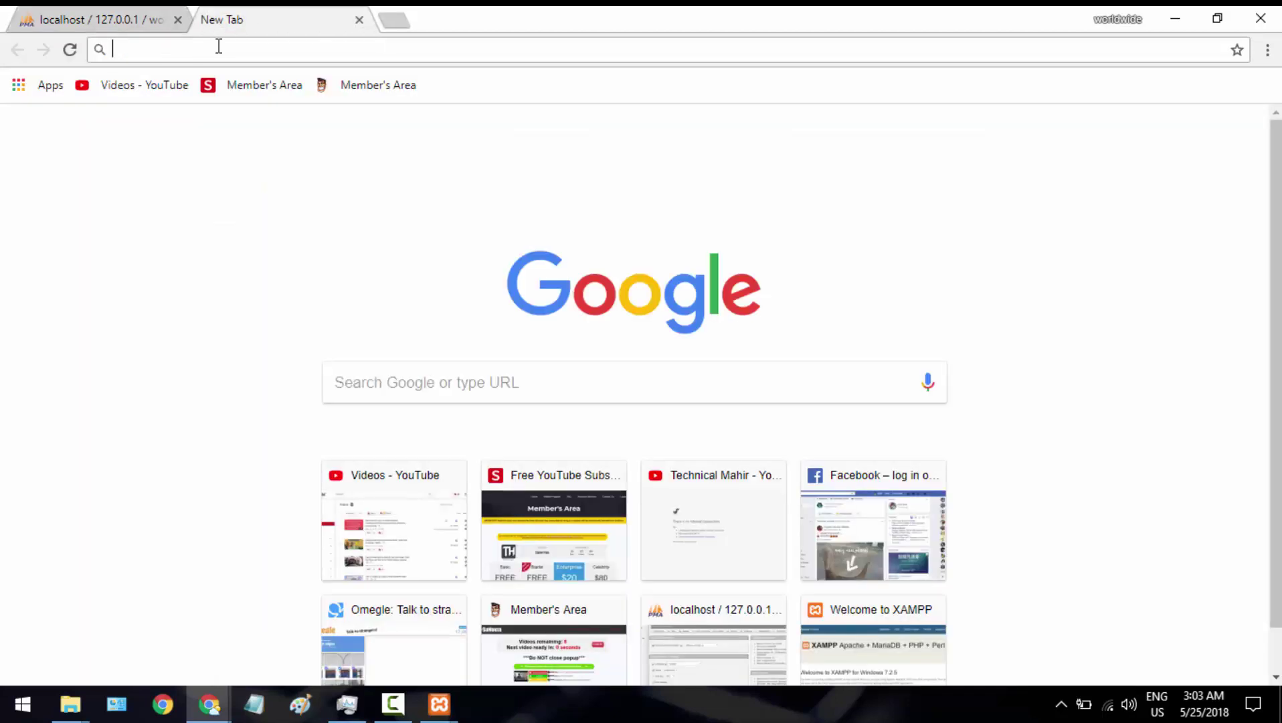
Load localhost/wordpress and continue setup with English (United States) as the language
text(localhost)
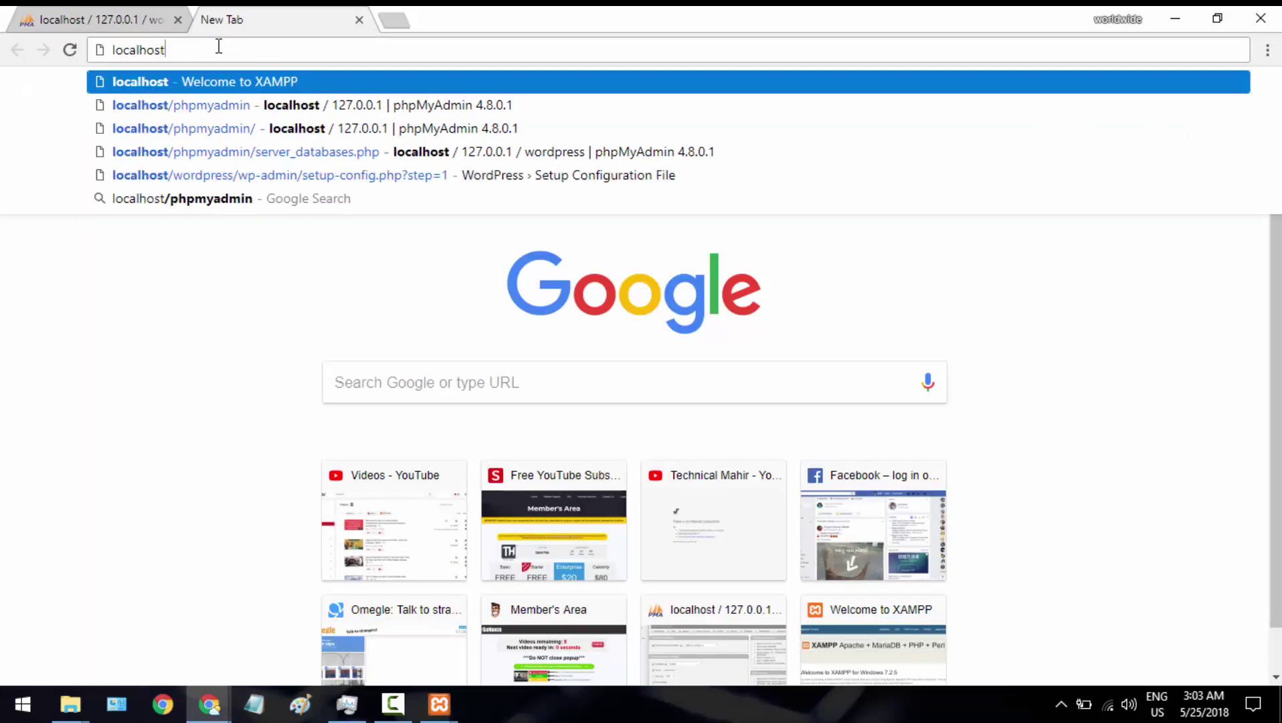
text(/)
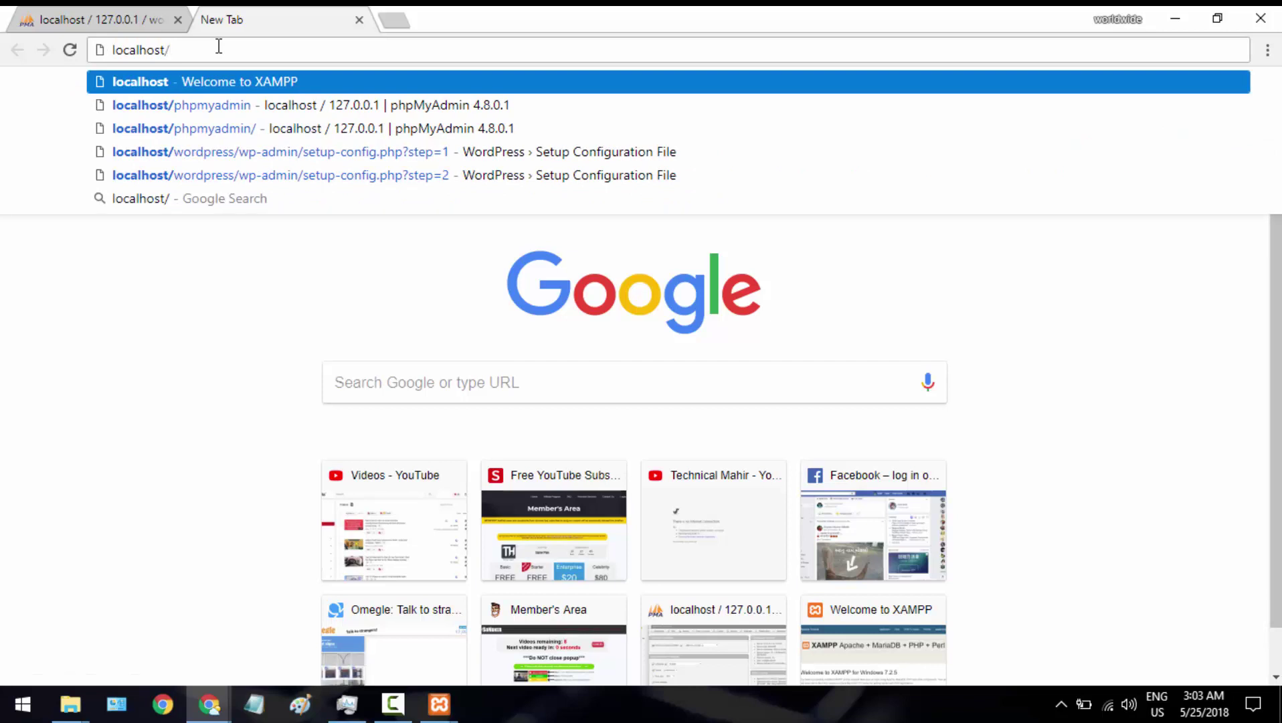
text(wo)
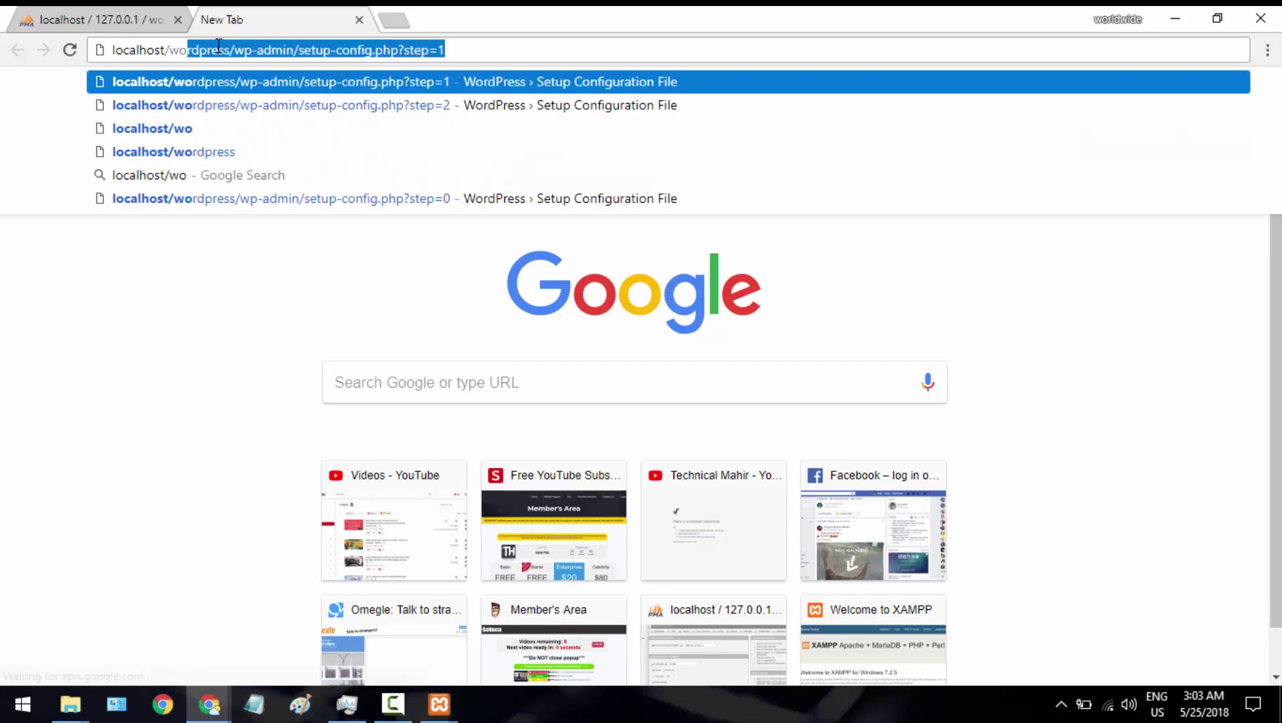
key(Right)
key(BackSpace)
key(BackSpace)
key(BackSpace)
key(BackSpace)
key(BackSpace)
key(BackSpace)
key(BackSpace)
key(BackSpace)
key(BackSpace)
key(BackSpace)
key(BackSpace)
key(BackSpace)
key(BackSpace)
key(BackSpace)
key(BackSpace)
key(BackSpace)
key(BackSpace)
key(BackSpace)
key(BackSpace)
key(BackSpace)
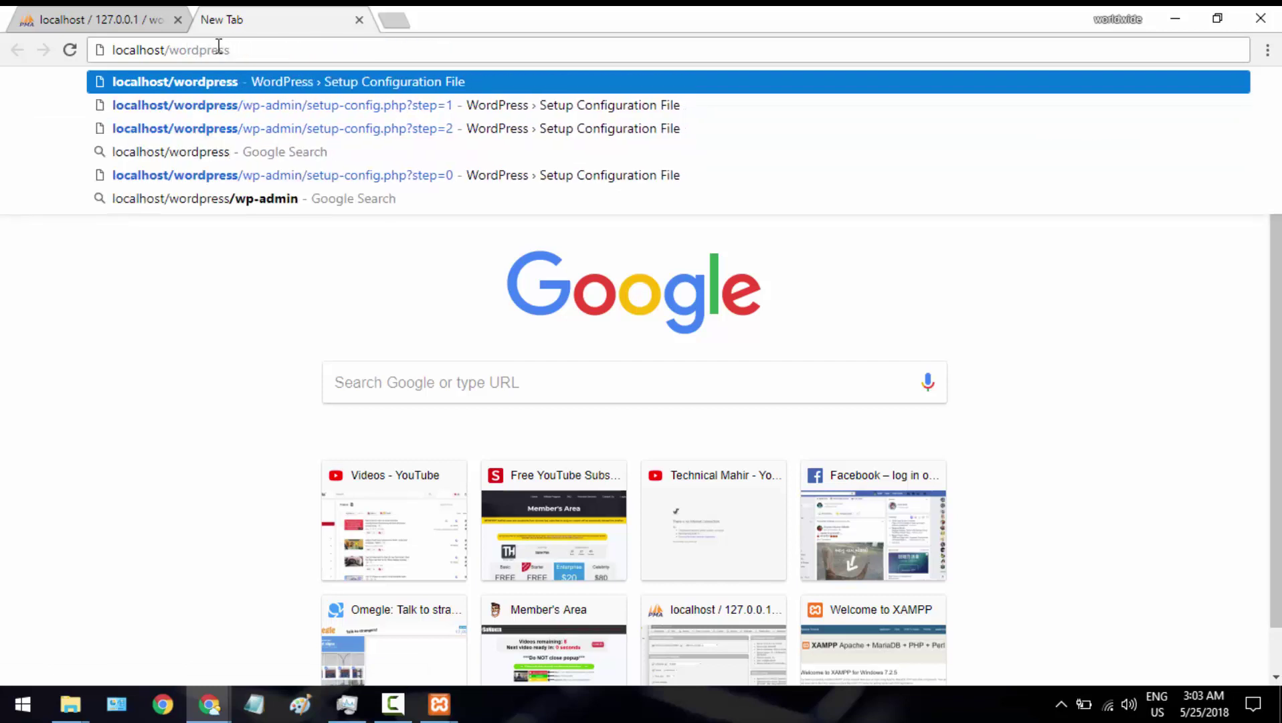
key(Return)
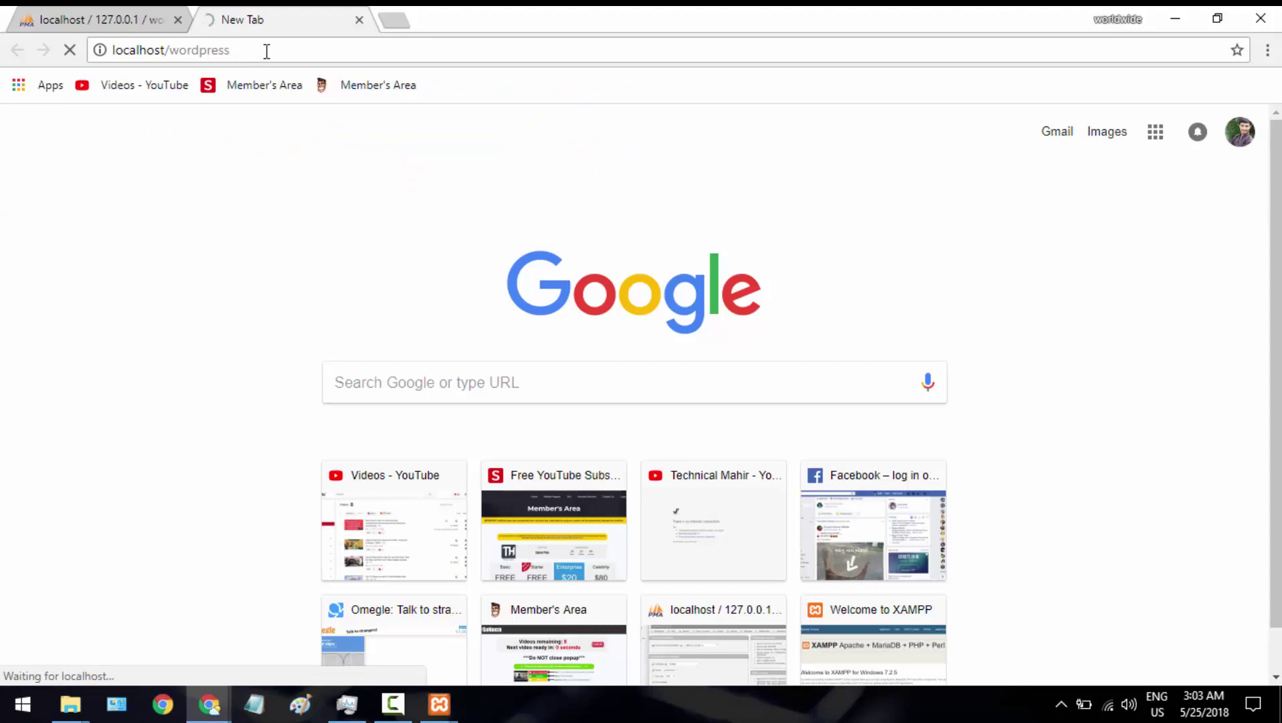
click(266, 51)
click(267, 51)
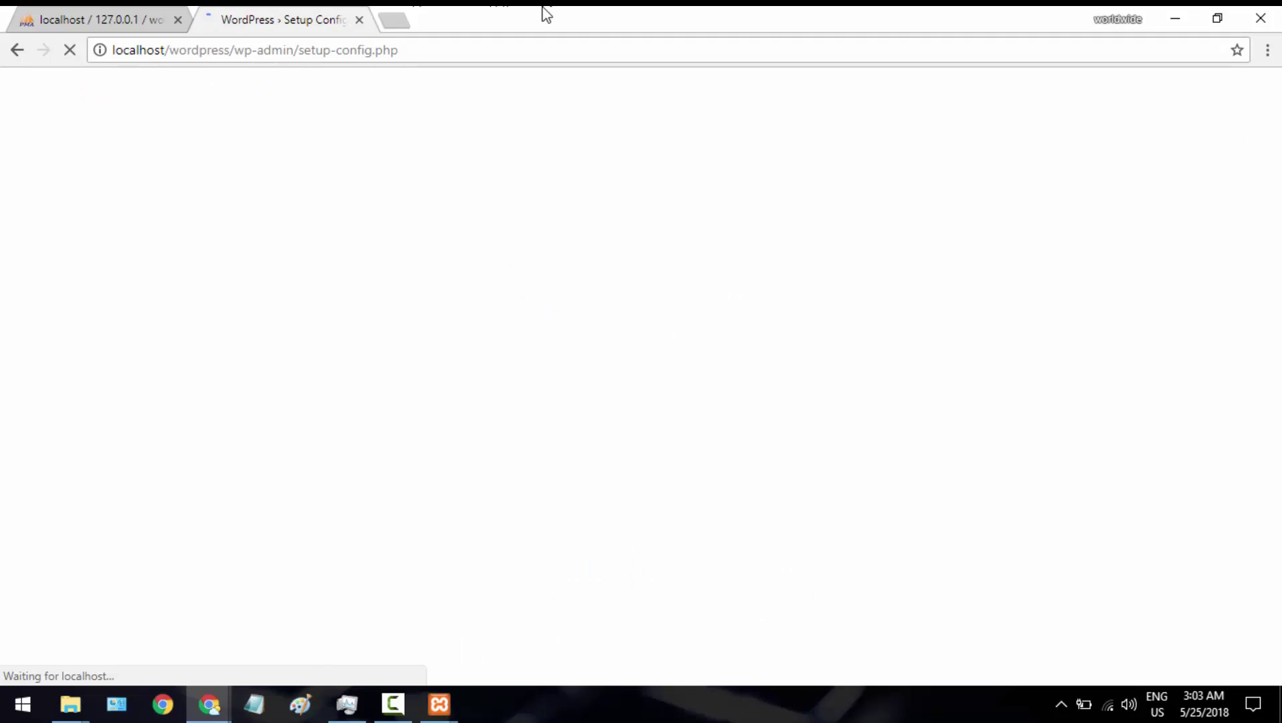
scroll(861, 491, down, 1)
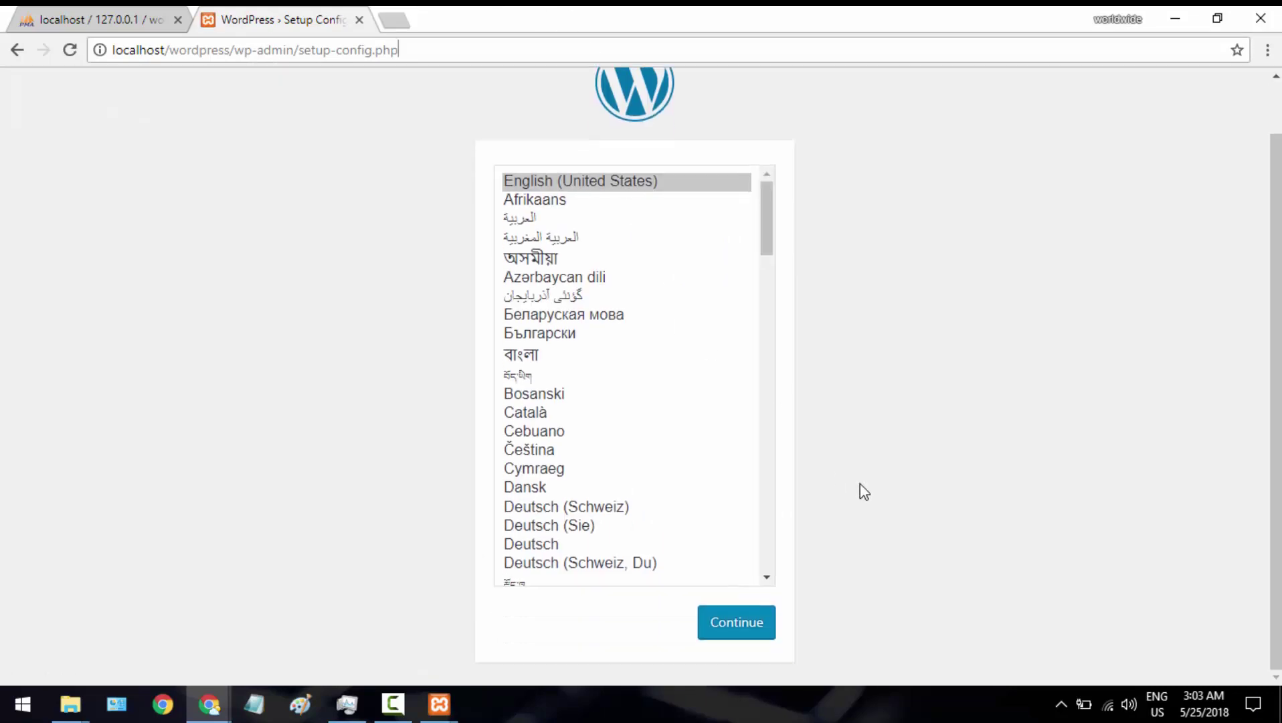
click(732, 634)
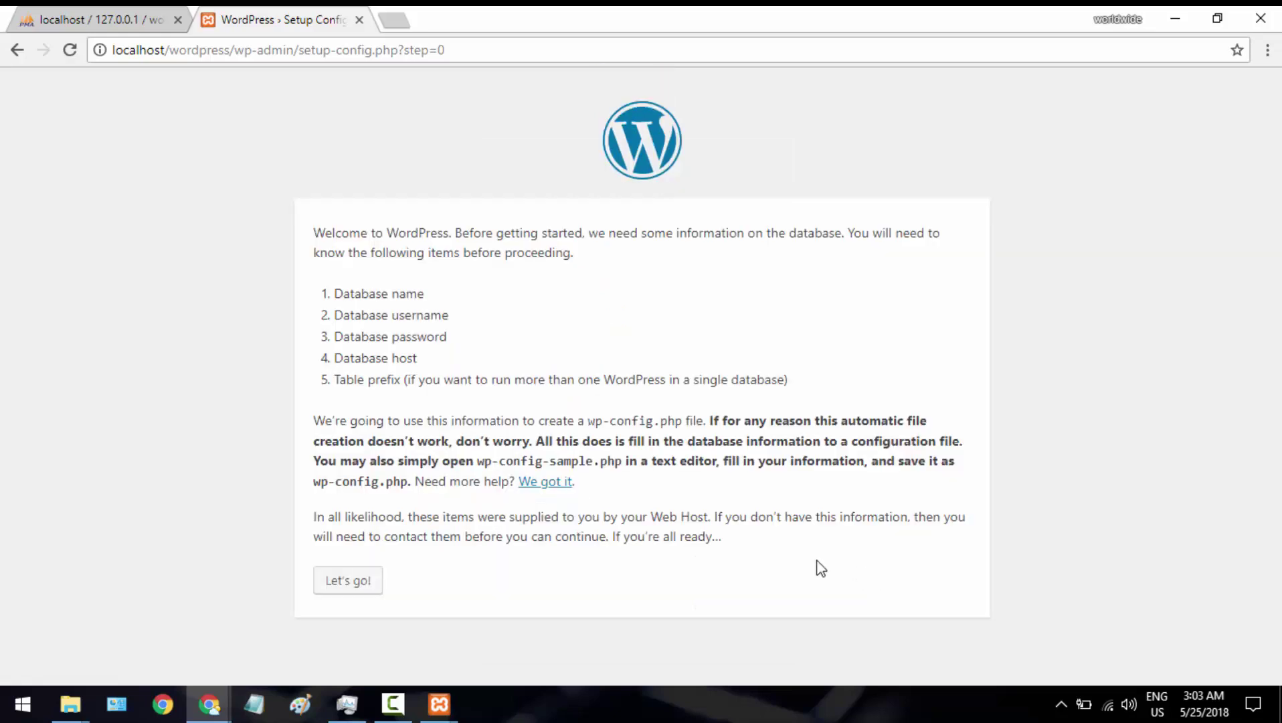
Submit the database connection details: database wordpress, username root, empty password
click(368, 582)
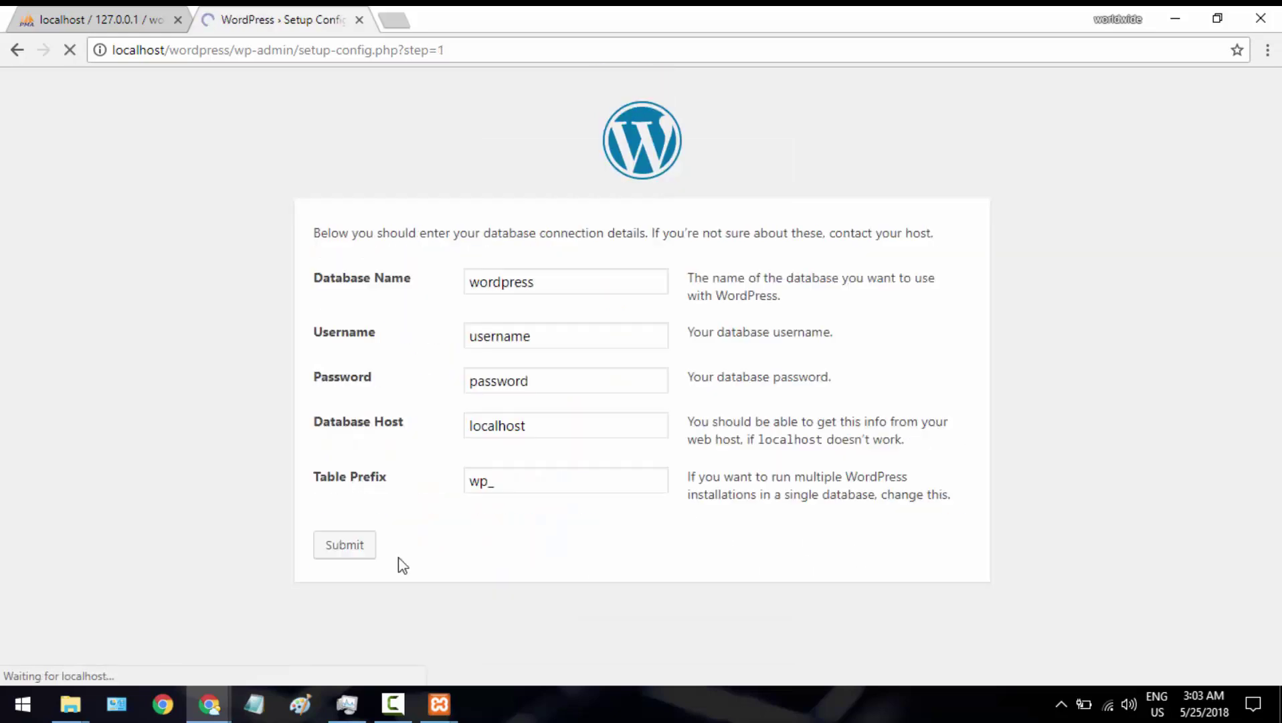
double_click(567, 335)
text(roio)
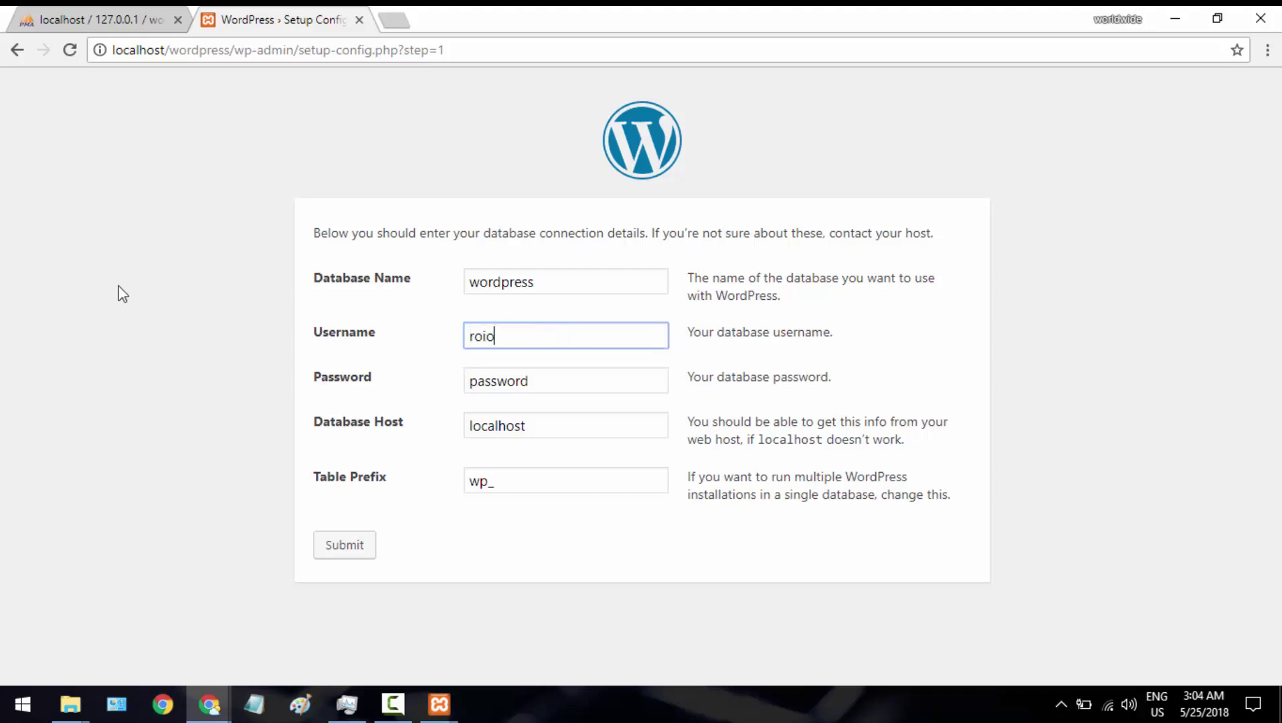
key(BackSpace)
text(ot)
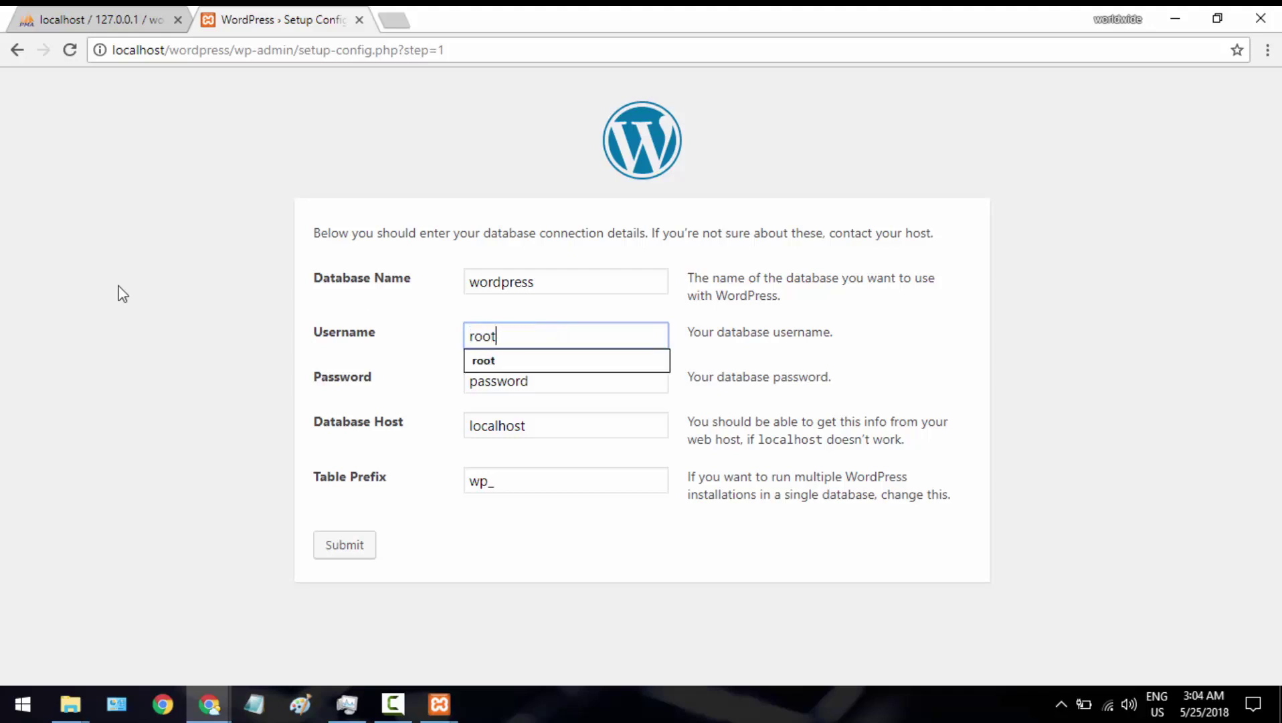
click(506, 381)
double_click(546, 381)
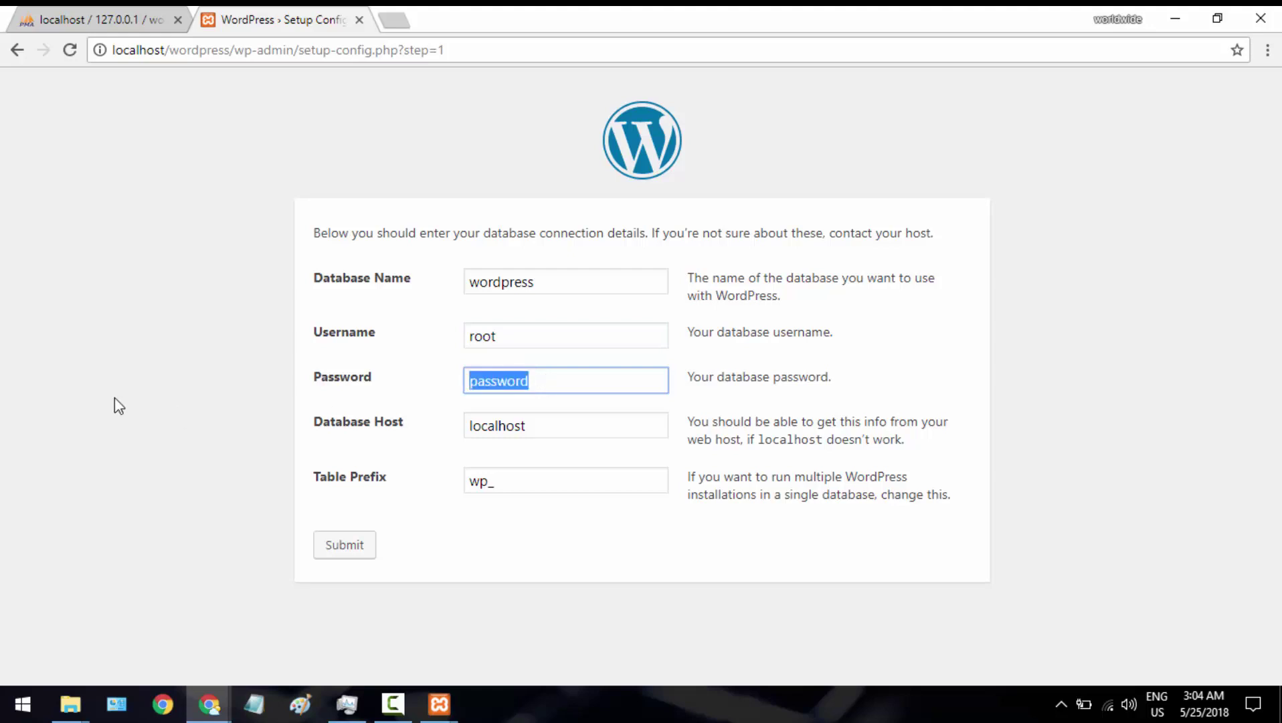
key(BackSpace)
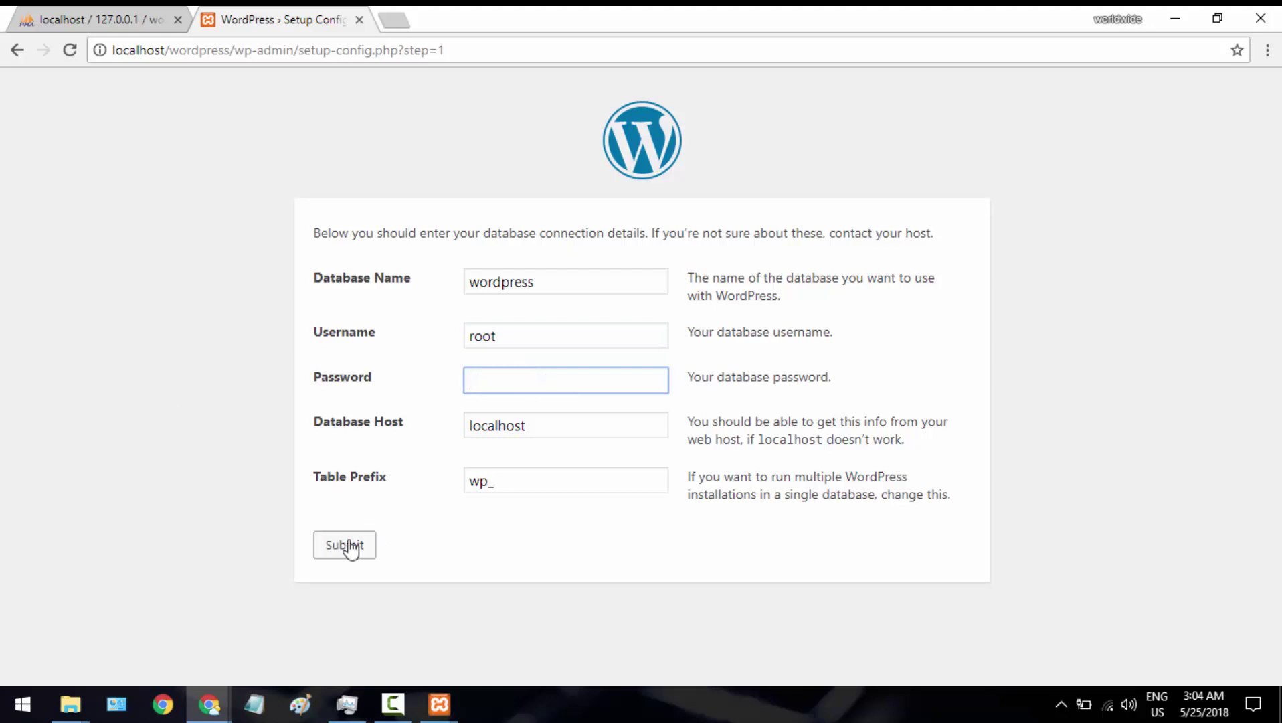
click(349, 547)
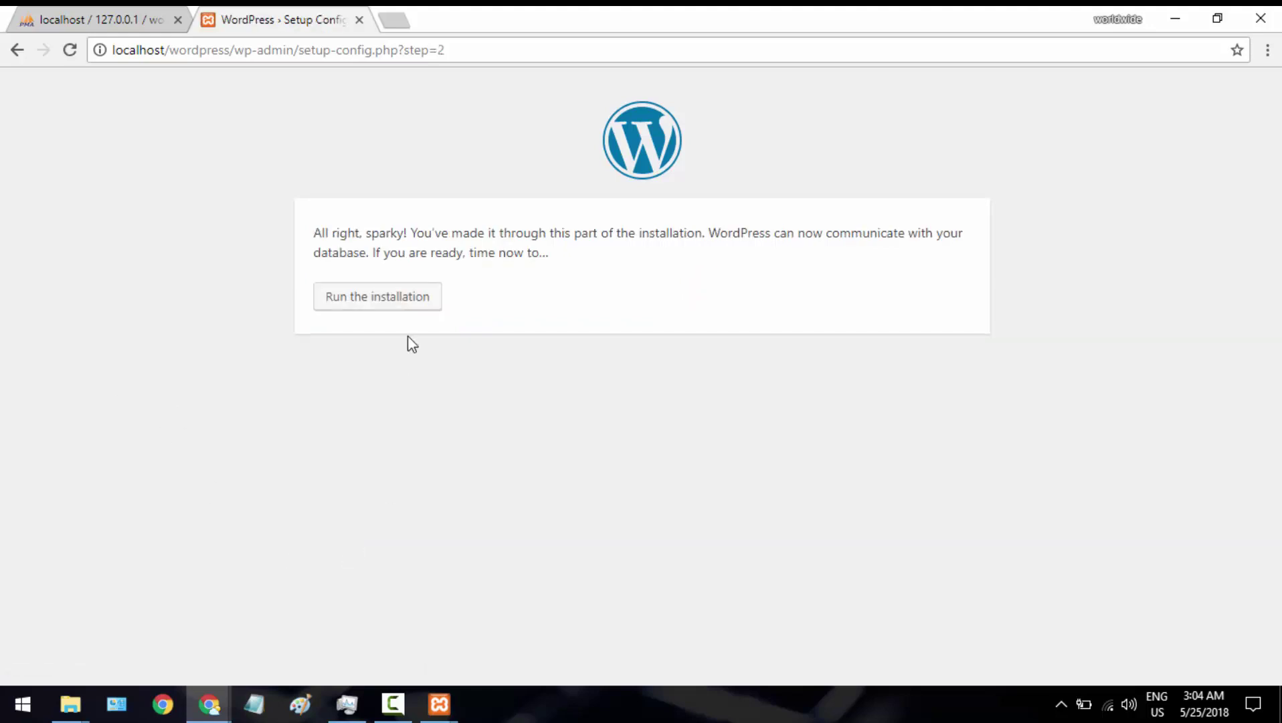
Start the installation and enter site title 'word' and admin username 'root'
click(396, 299)
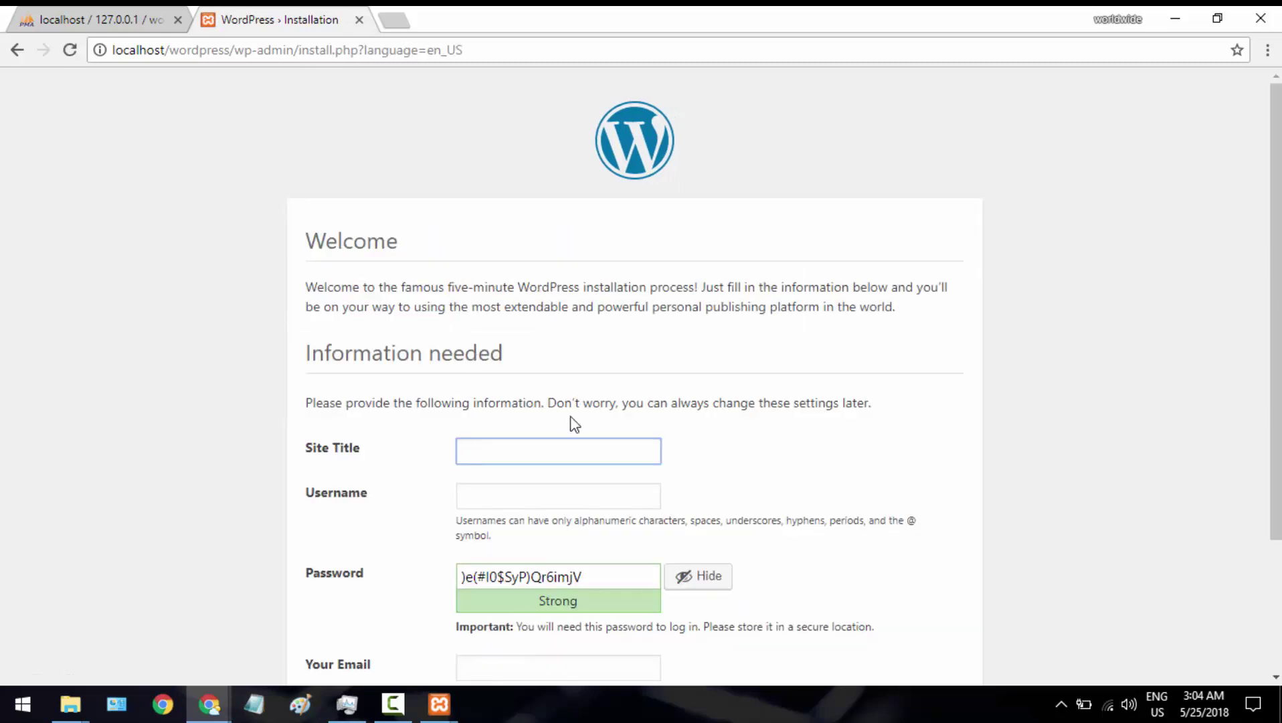
scroll(572, 418, down, 3)
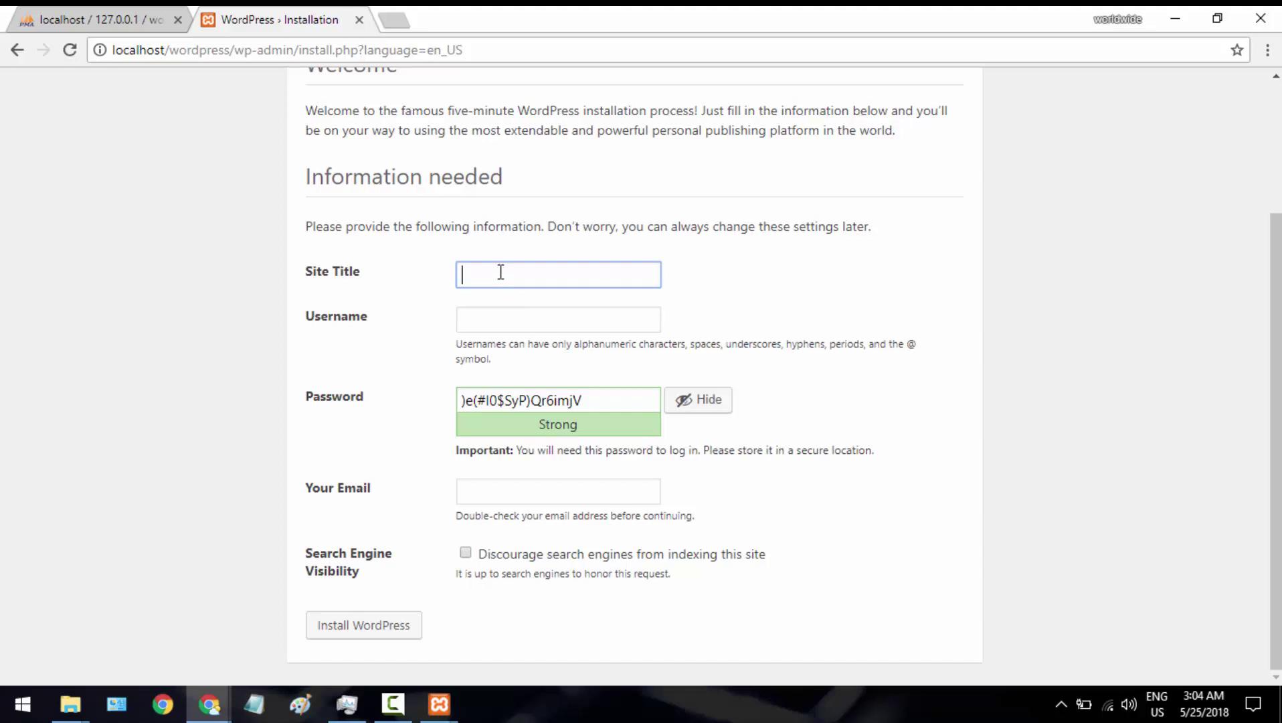
text(word)
key(Tab)
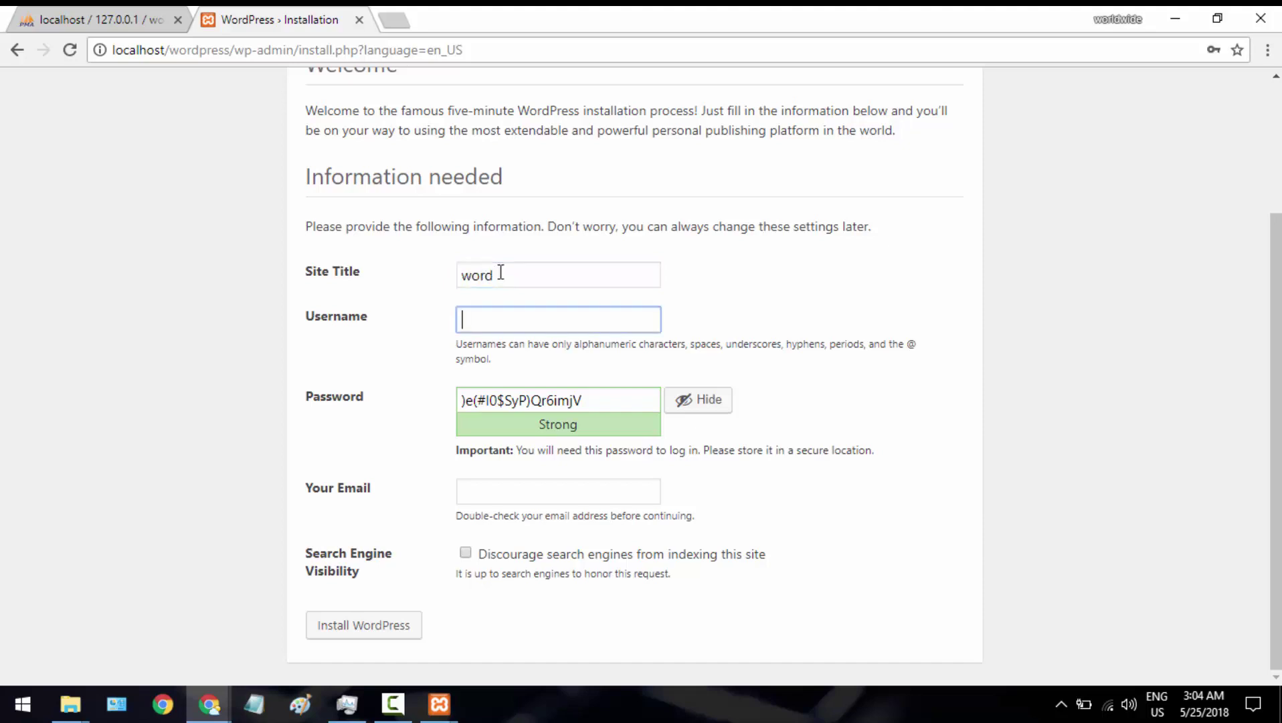
text(root)
key(Tab)
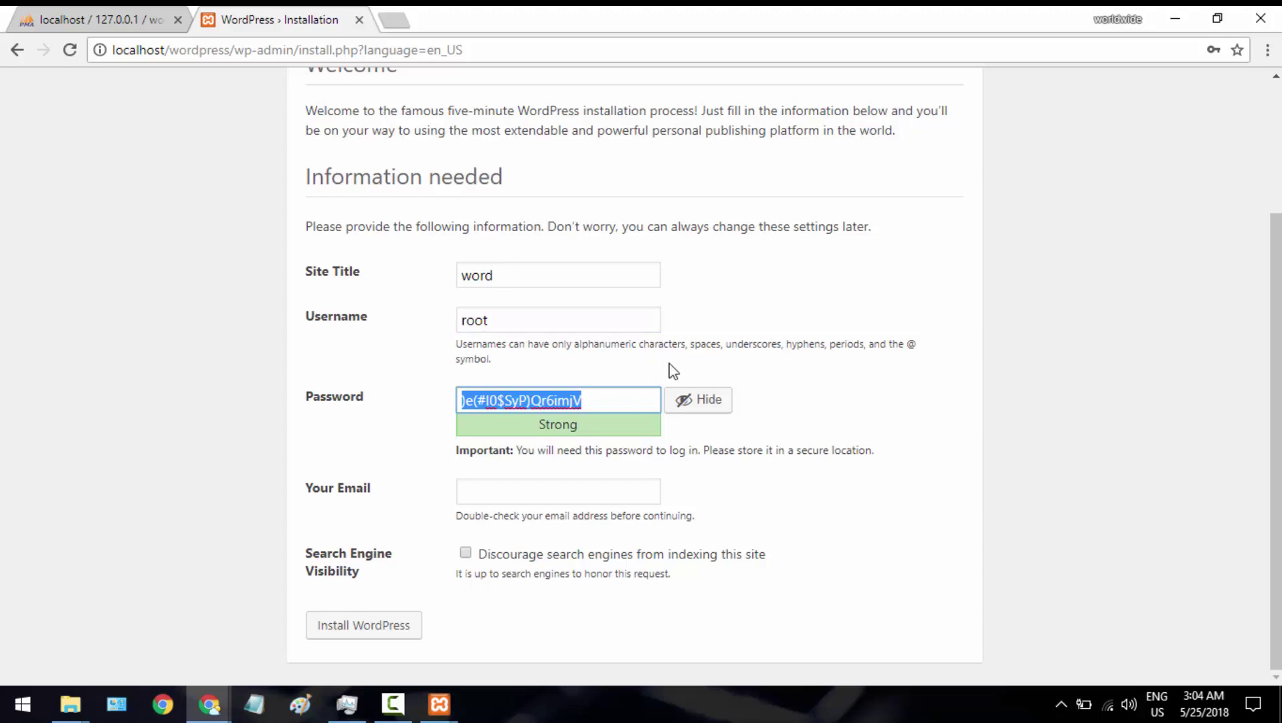
Keep the generated password, enter the admin e-mail address, and install WordPress
double_click(620, 399)
key(ctrl+a)
click(528, 491)
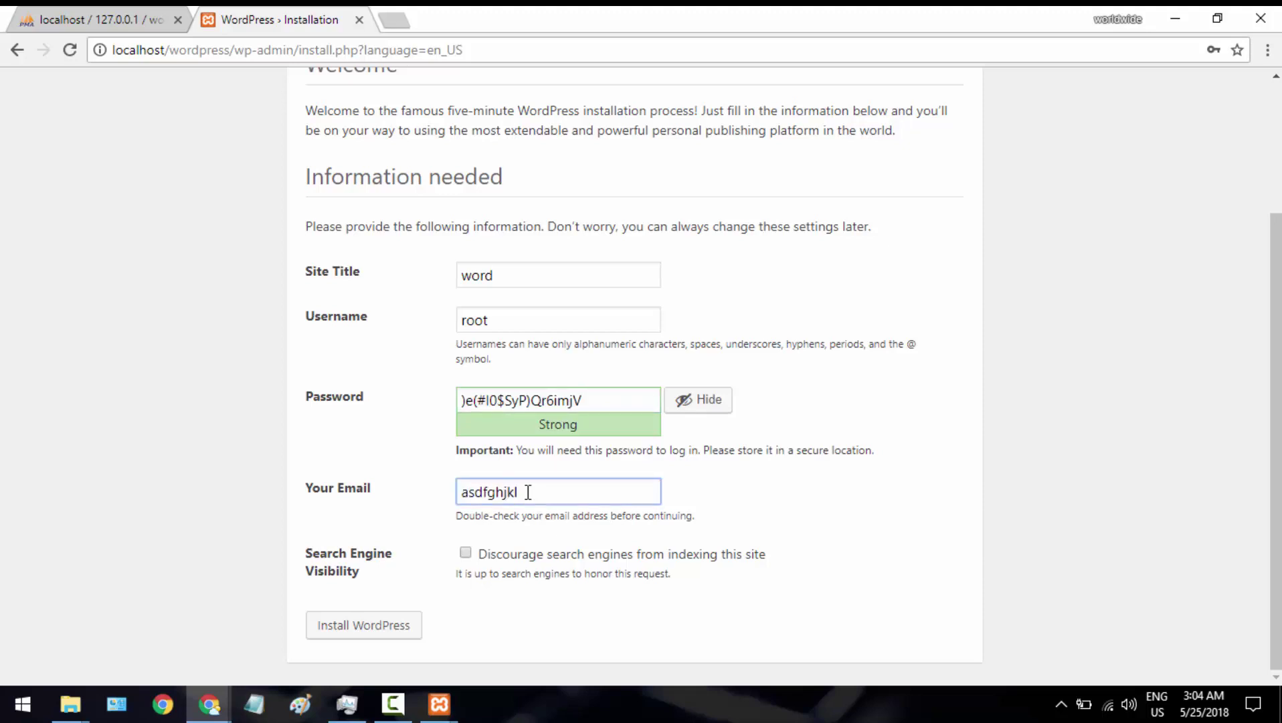
click(383, 621)
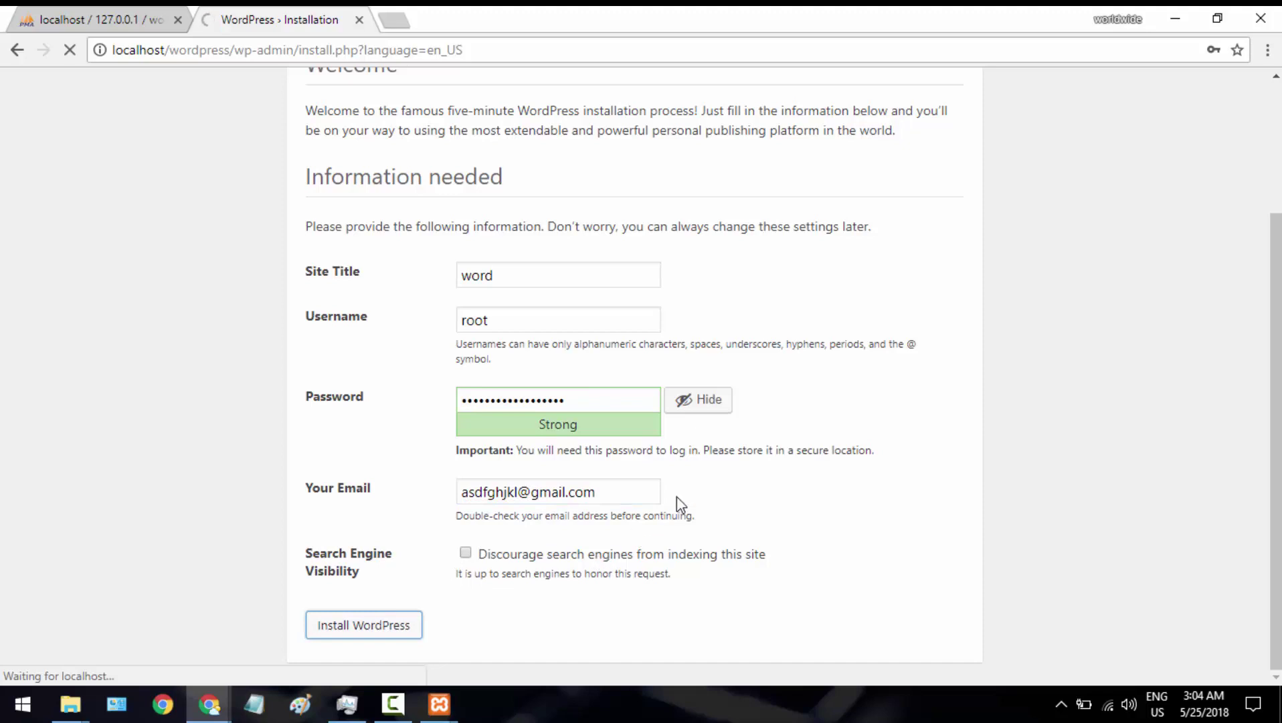
scroll(795, 409, up, 1)
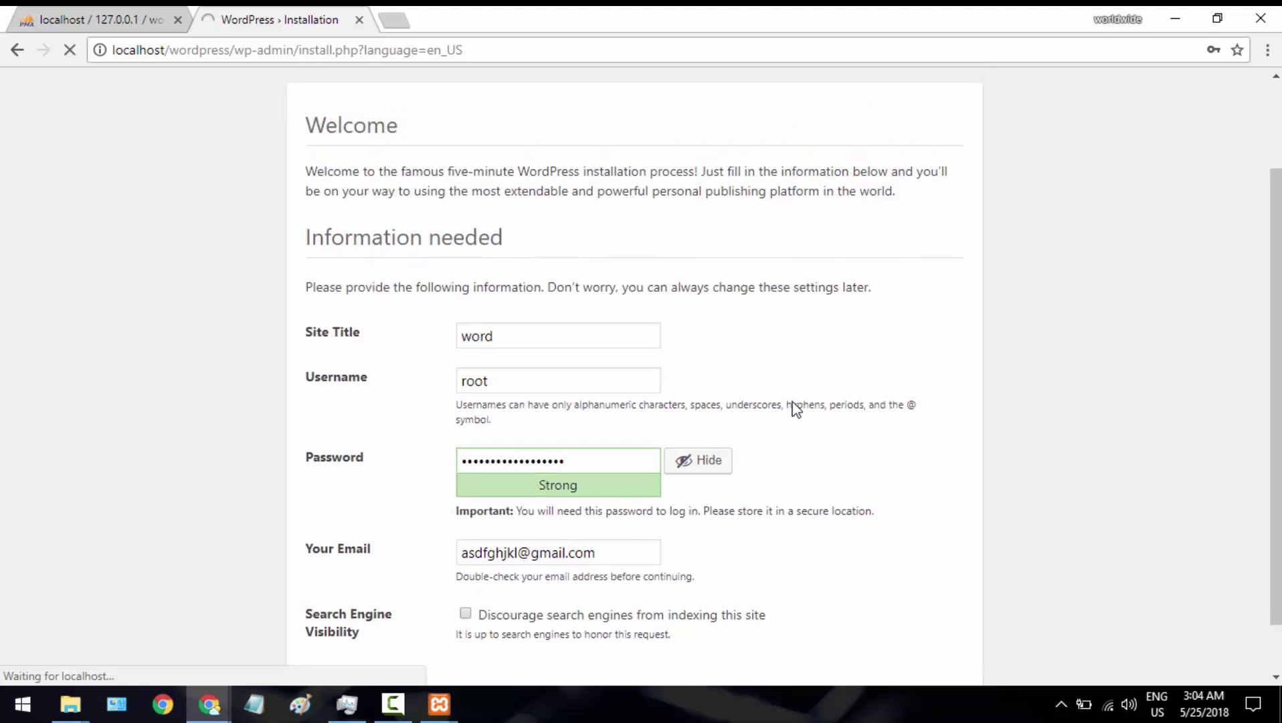
scroll(795, 408, down, 1)
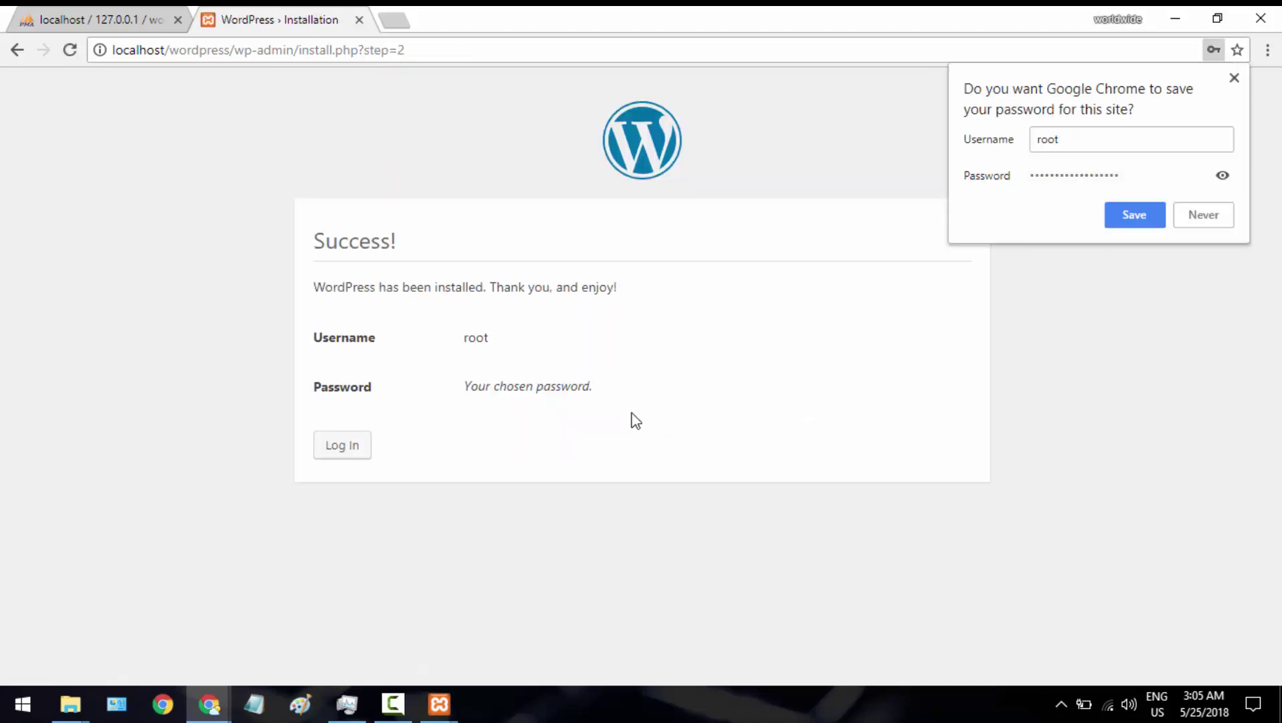
Save the admin login in Chrome and go to the WordPress login page
click(1132, 212)
click(340, 444)
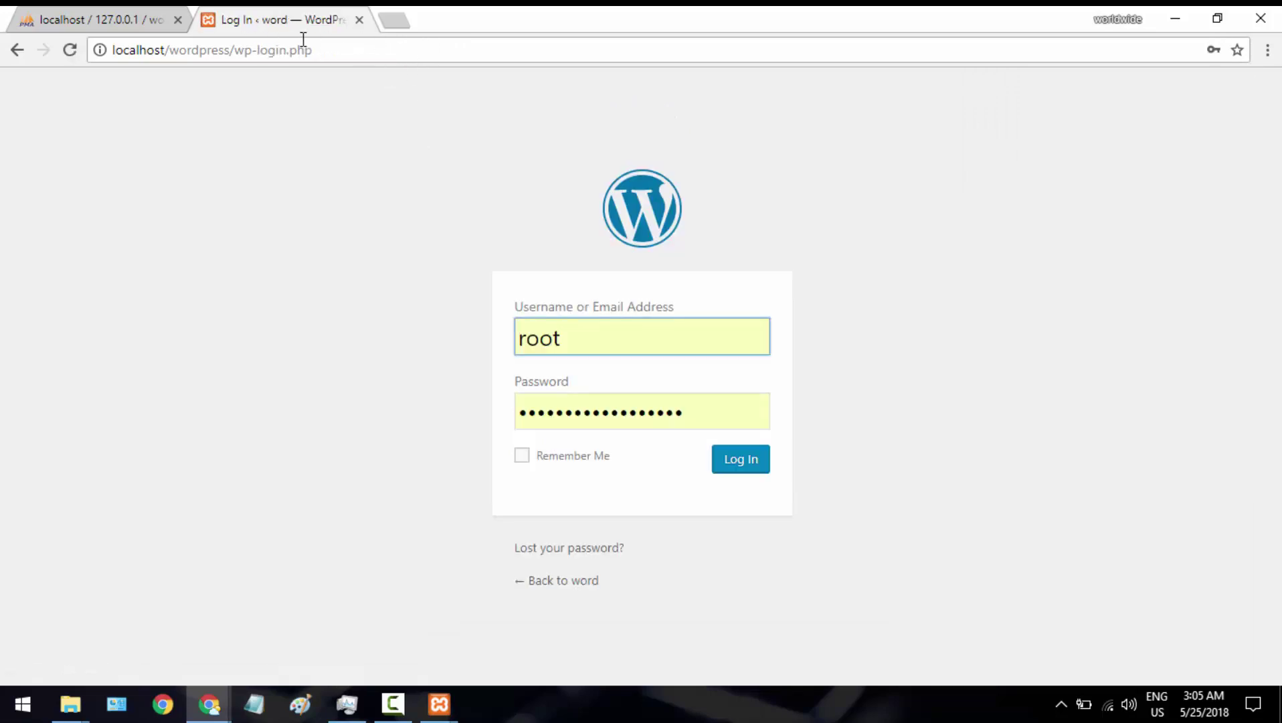
drag(171, 49, 229, 49)
click(229, 49)
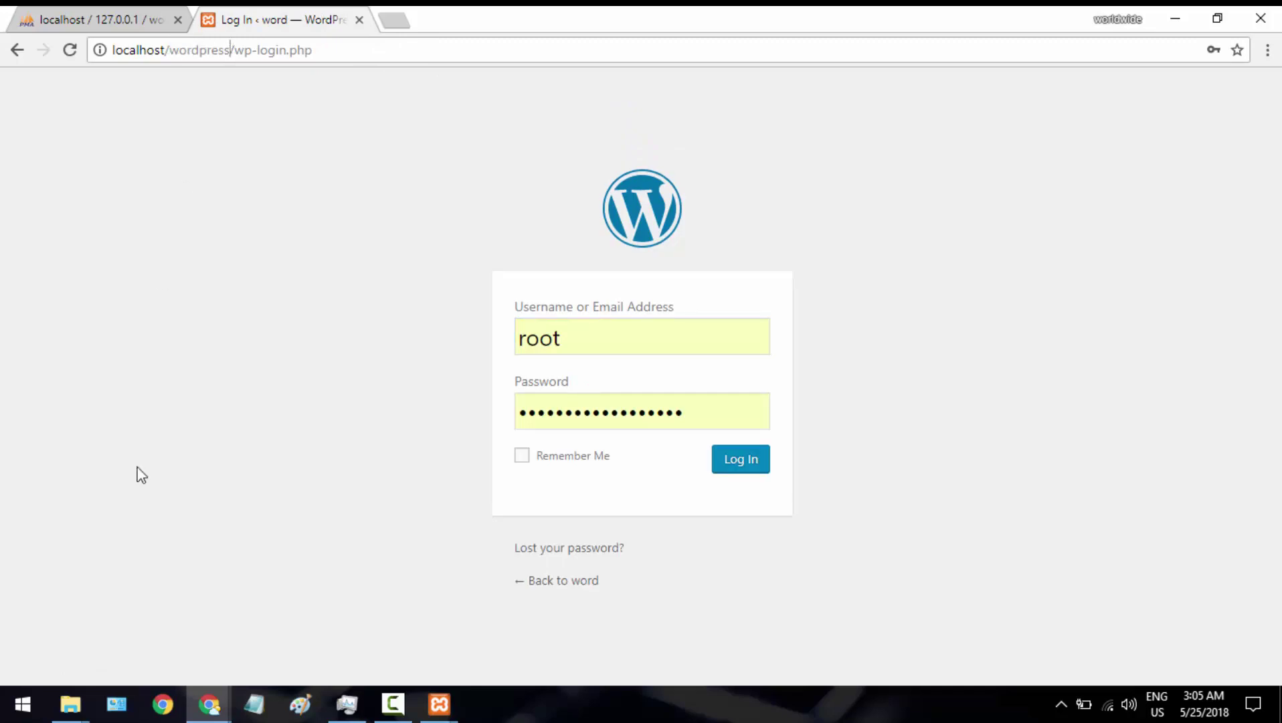
Briefly check the wordpress folder in htdocs in File Explorer, then minimize the window
click(79, 705)
click(117, 624)
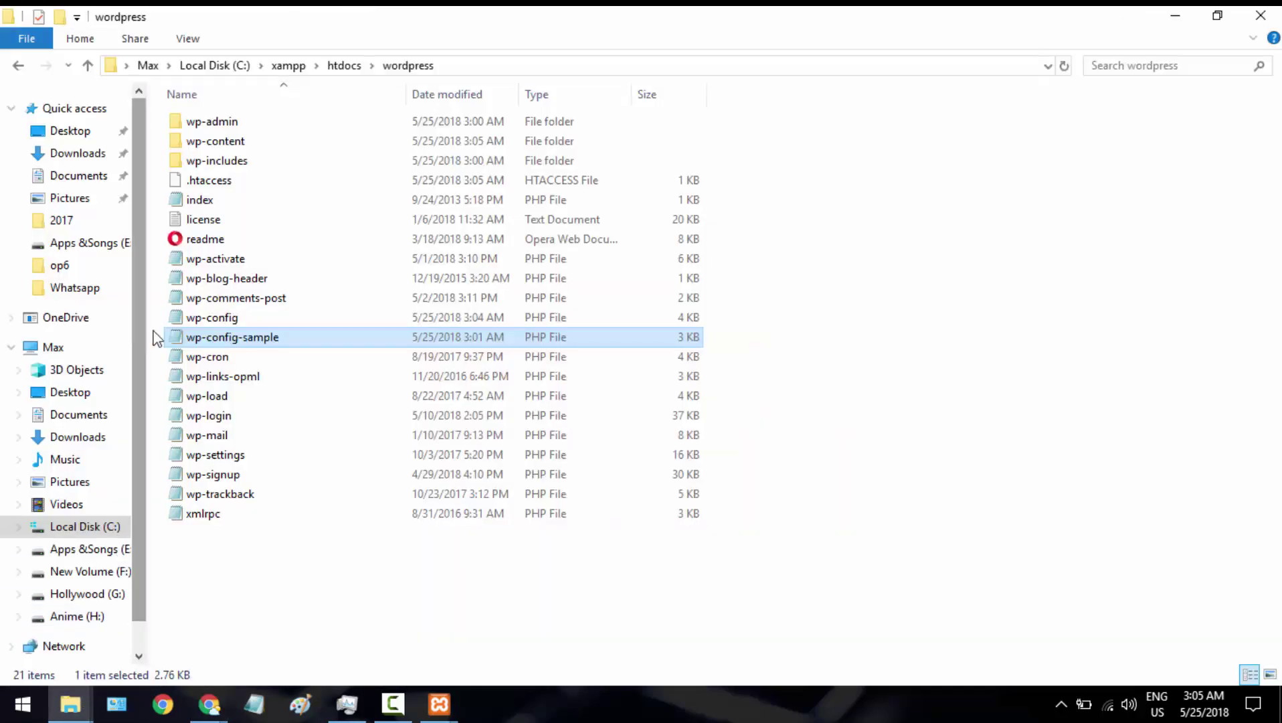
click(345, 65)
click(229, 190)
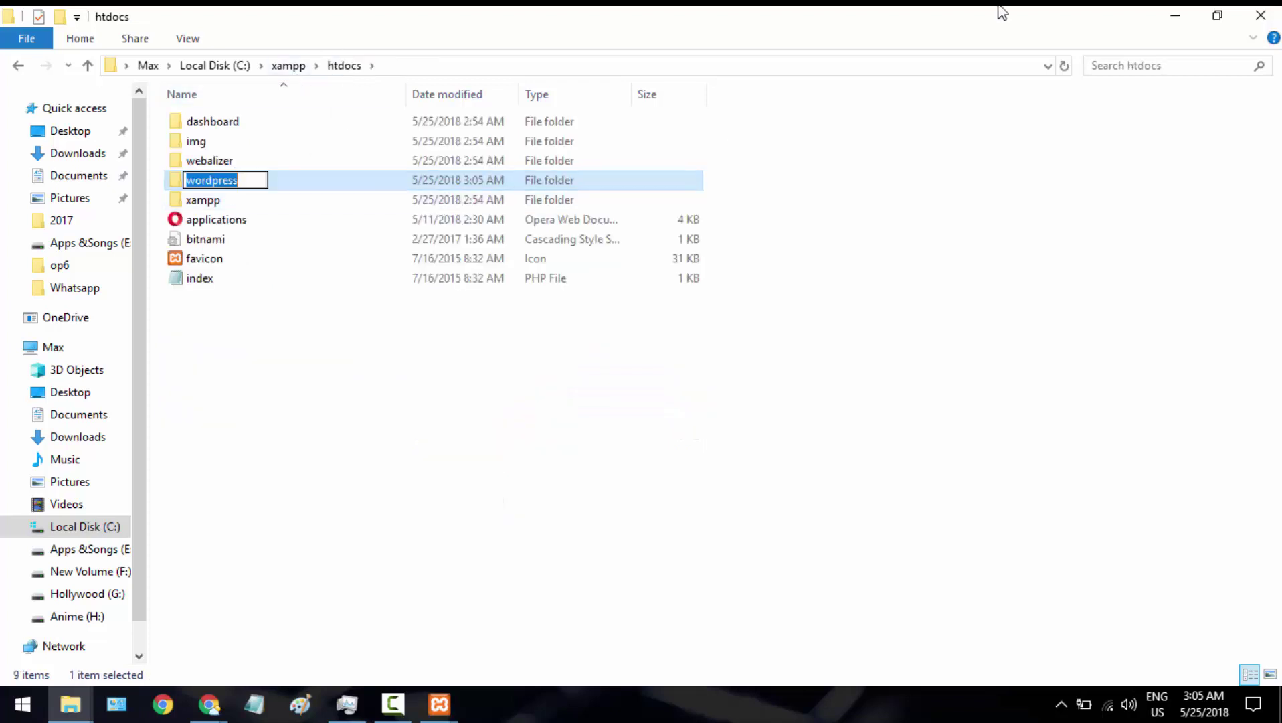
click(1183, 16)
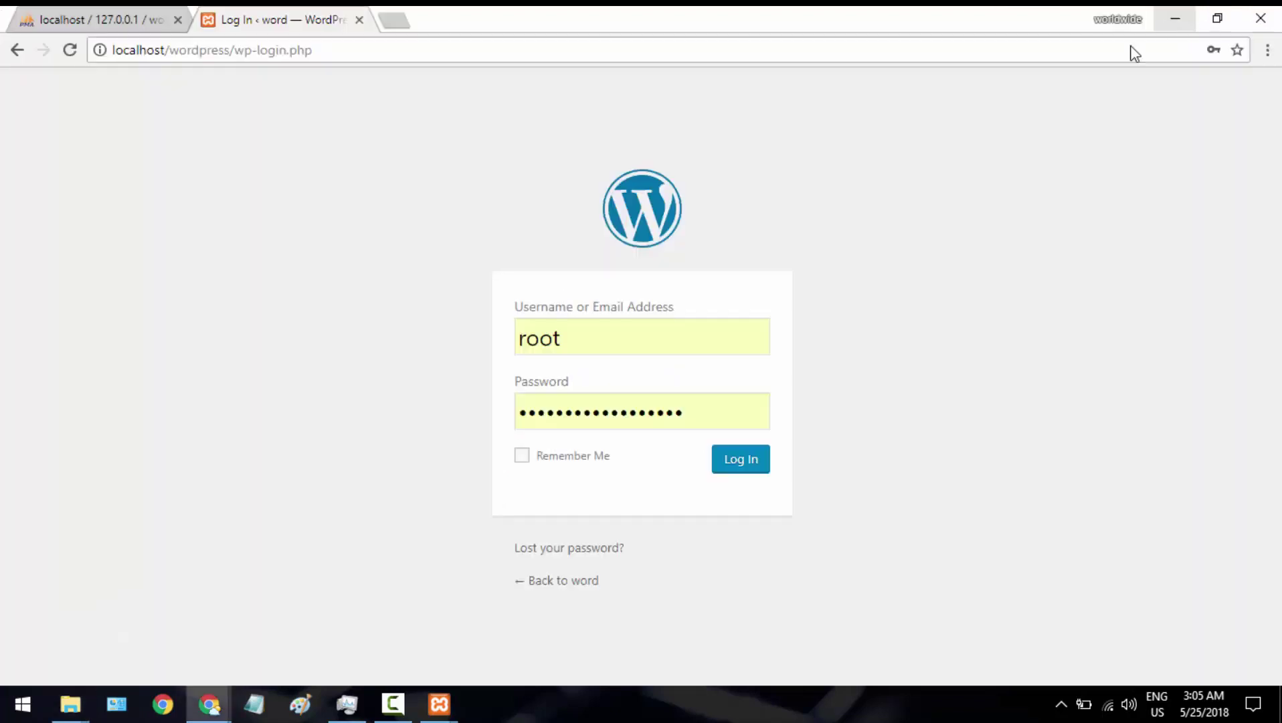